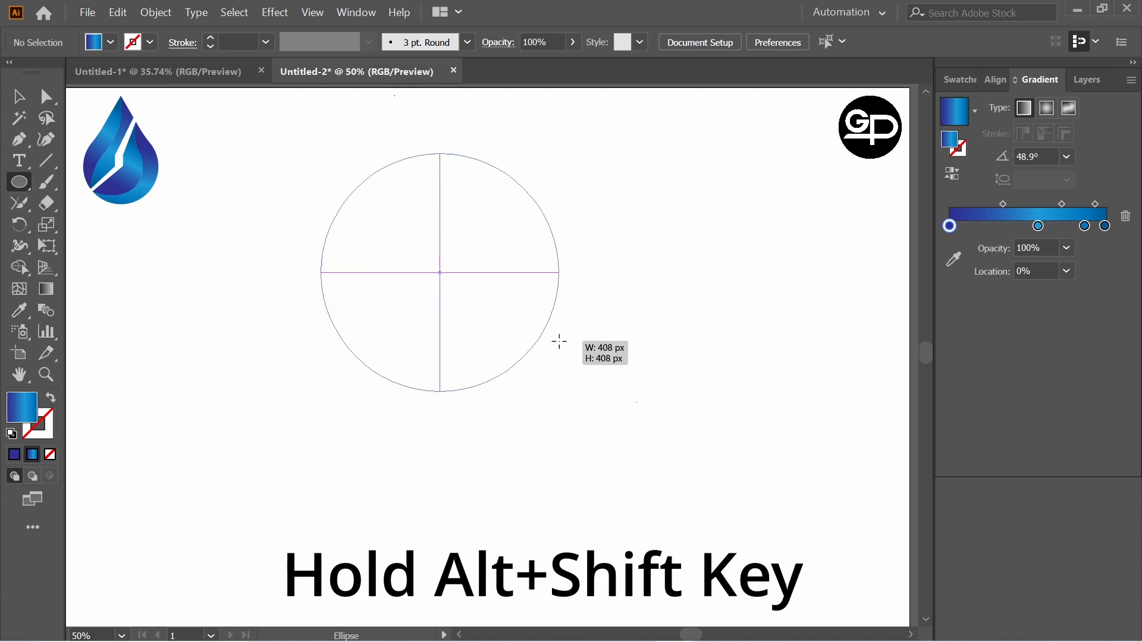
- Draw a circle about 408 px across in the artboard's upper middle and scale it down slightly
{"action": "left_click_drag", "start_coordinate": [441, 274], "coordinate": [499, 299]}
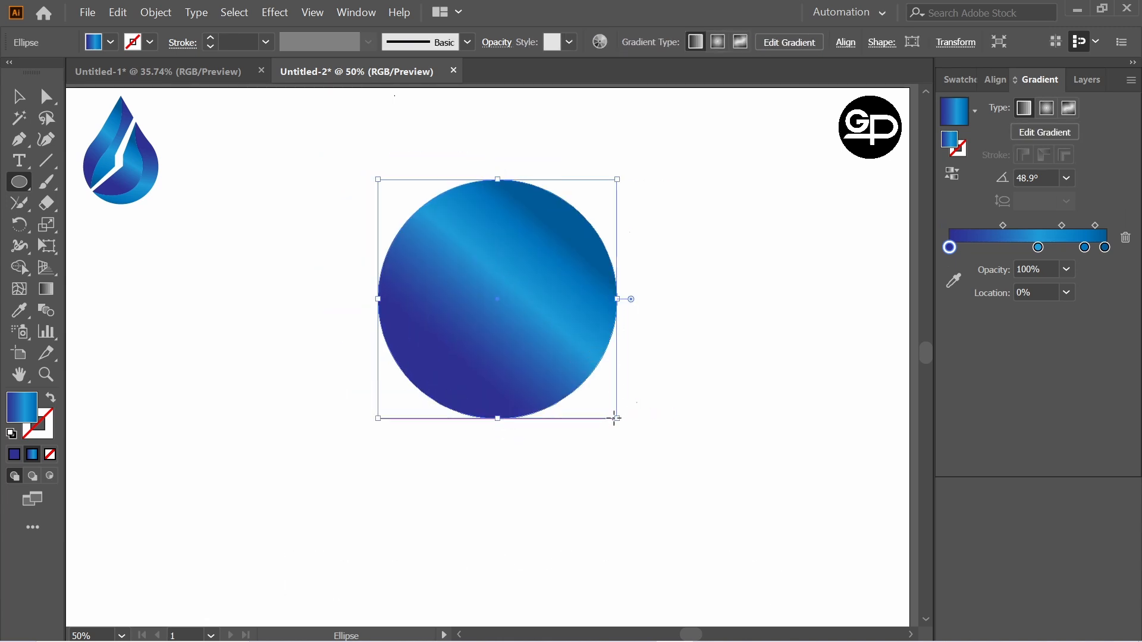
{"action": "mouse_move", "coordinate": [615, 418]}
{"action": "left_mouse_down"}
{"action": "mouse_move", "coordinate": [625, 408]}
{"action": "mouse_move", "coordinate": [609, 410]}
{"action": "left_mouse_up"}
{"action": "key", "text": "ctrl+z"}
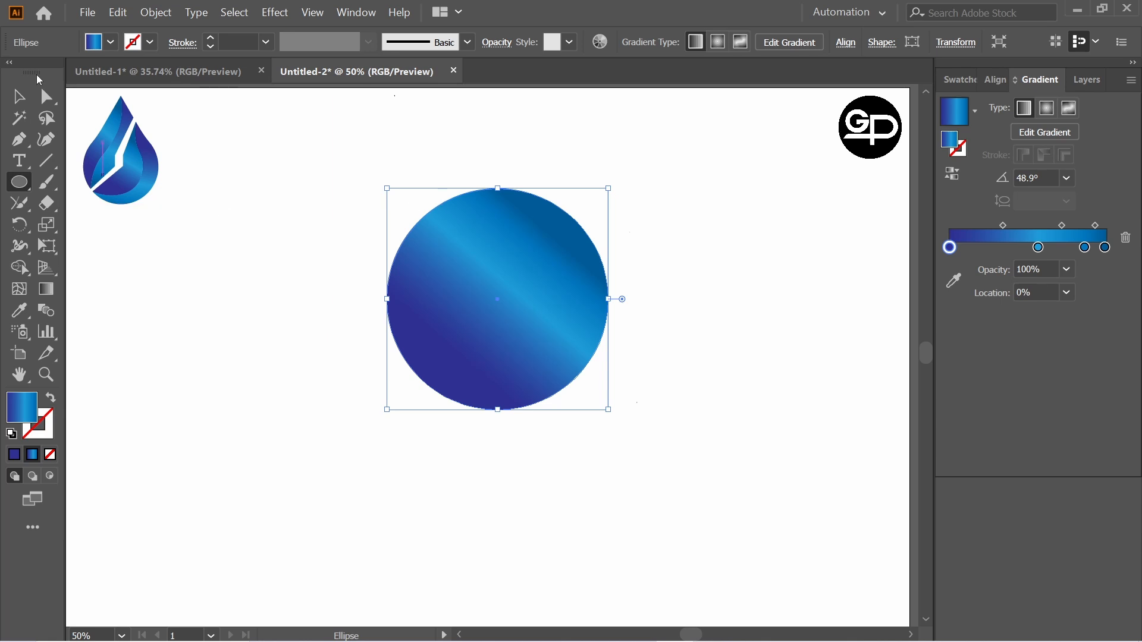
- Set the circle's fill to none and its stroke to black
{"action": "left_click", "coordinate": [111, 43]}
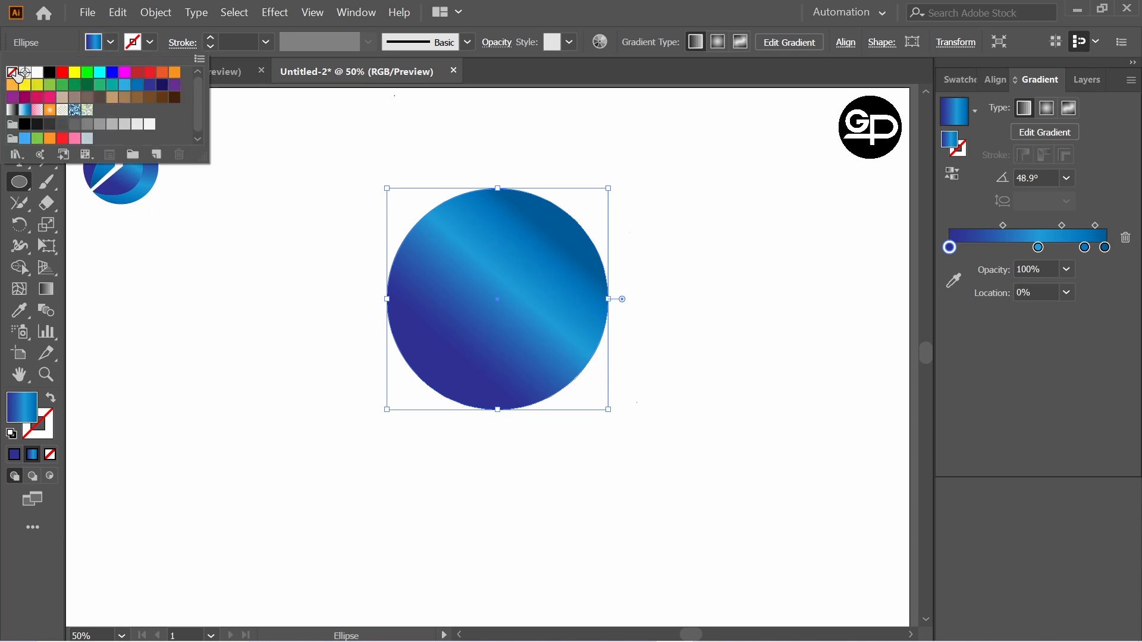
{"action": "left_click", "coordinate": [13, 72]}
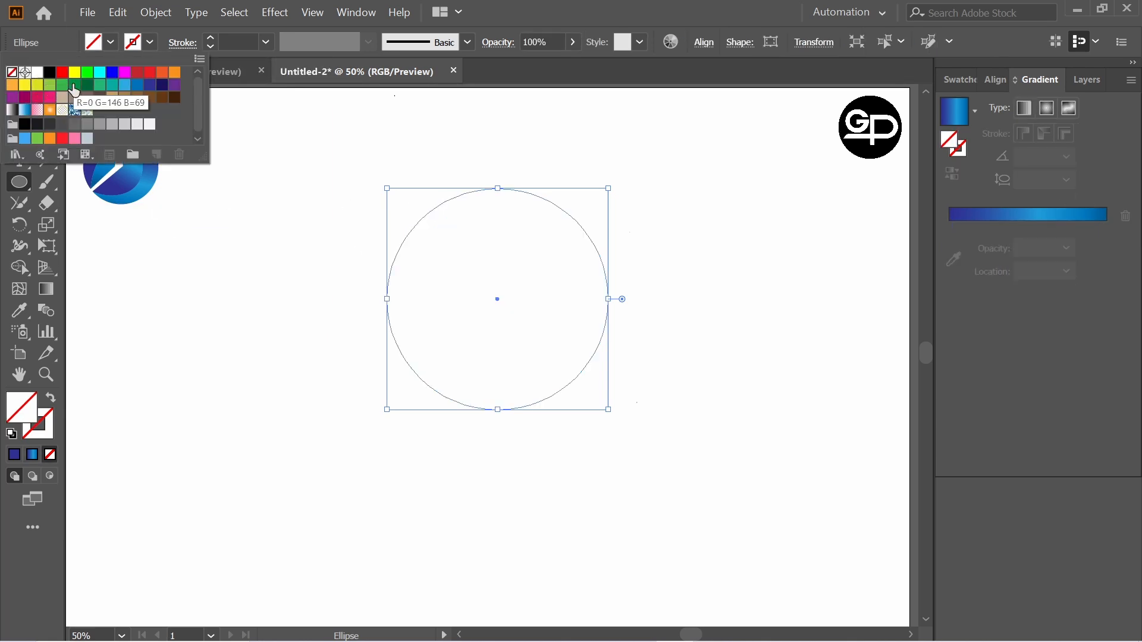
{"action": "left_click", "coordinate": [50, 72]}
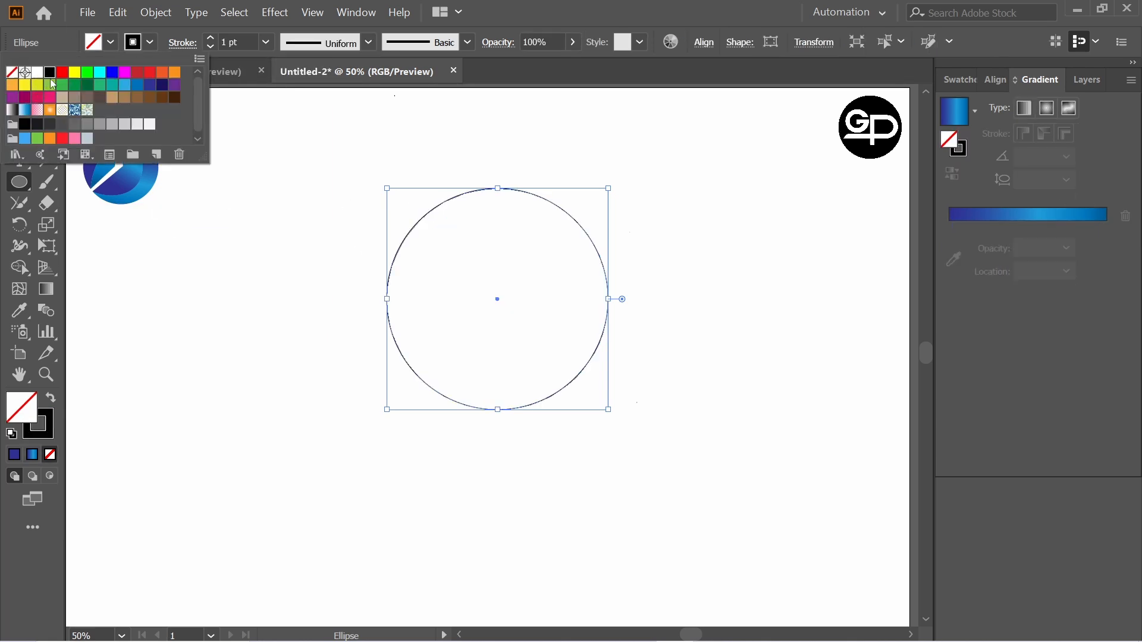
- Create a triangle inside the circle as a 3-sided polygon with a 50 px radius
{"action": "left_click", "coordinate": [26, 187]}
{"action": "left_click", "coordinate": [86, 255]}
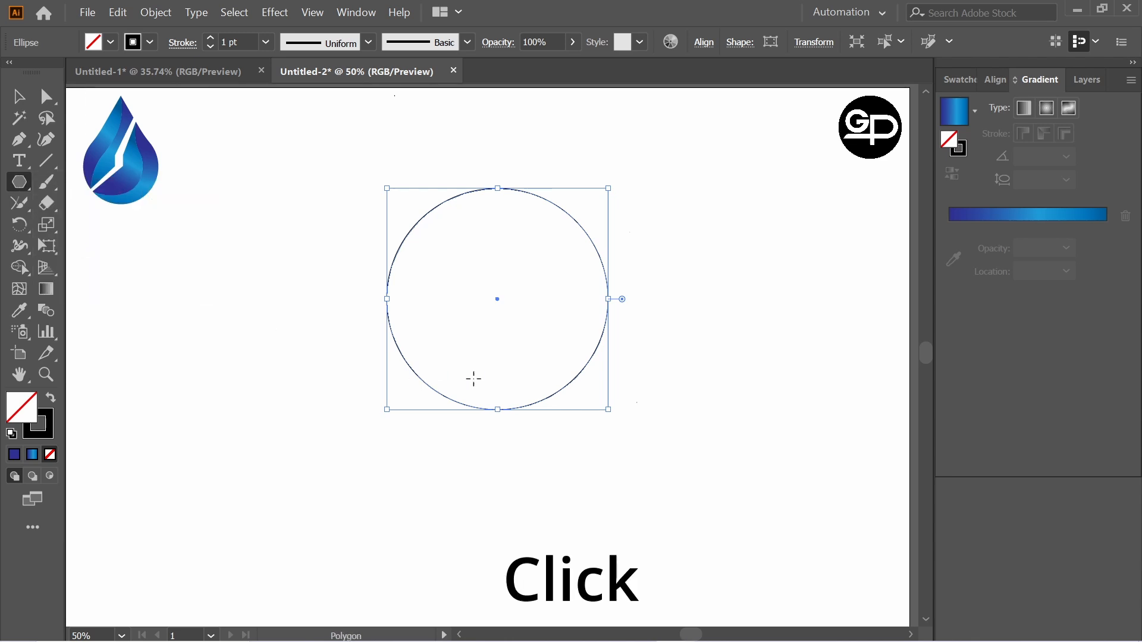
{"action": "left_click", "coordinate": [483, 376]}
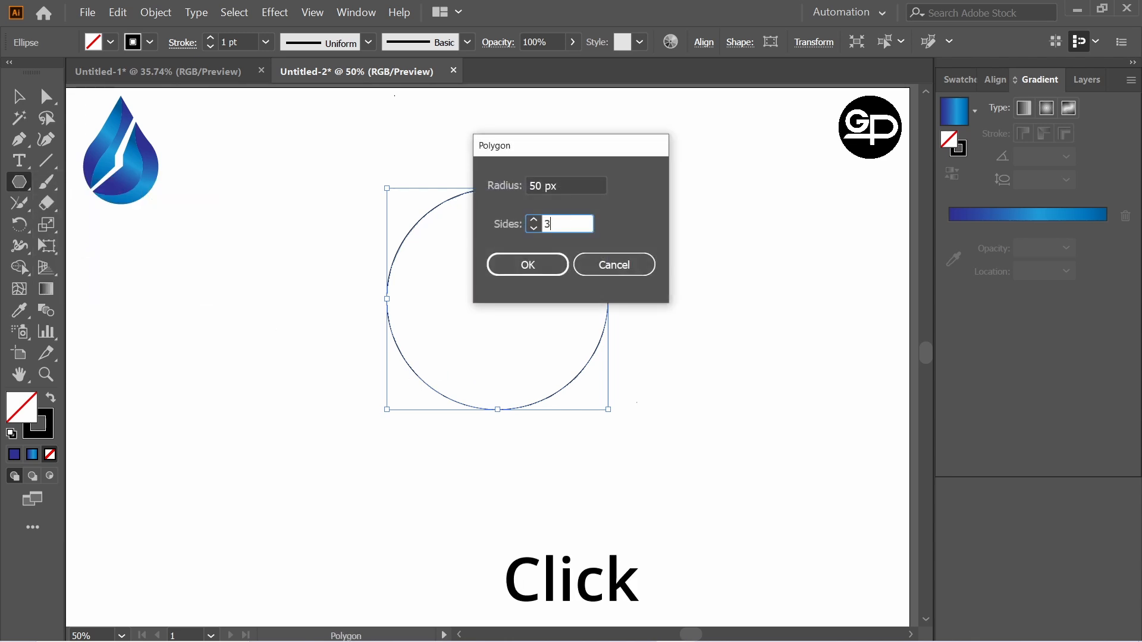
{"action": "left_click", "coordinate": [542, 277]}
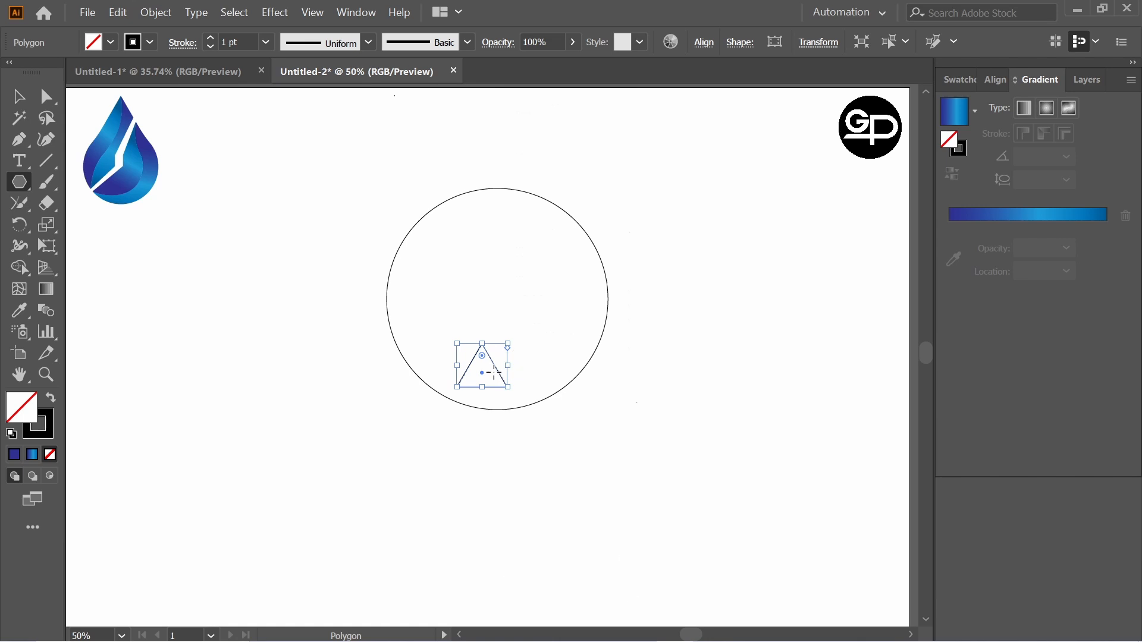
- Rotate the triangle by 180° so it points downward
{"action": "right_click", "coordinate": [496, 373]}
{"action": "mouse_move", "coordinate": [541, 297]}
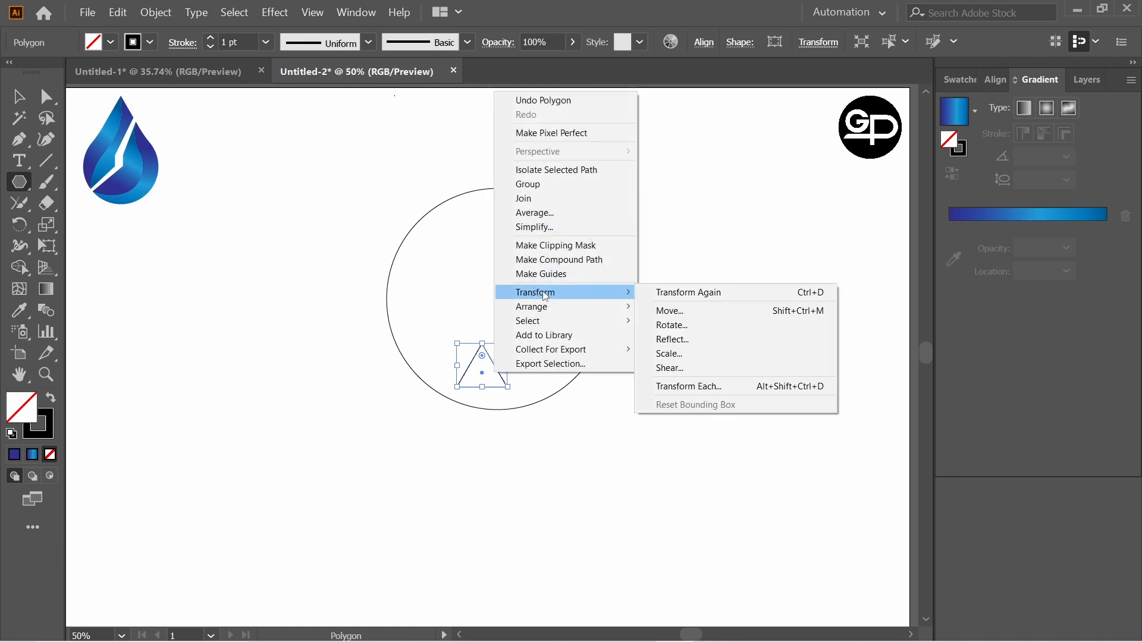
{"action": "left_click", "coordinate": [711, 322]}
{"action": "type", "text": "180"}
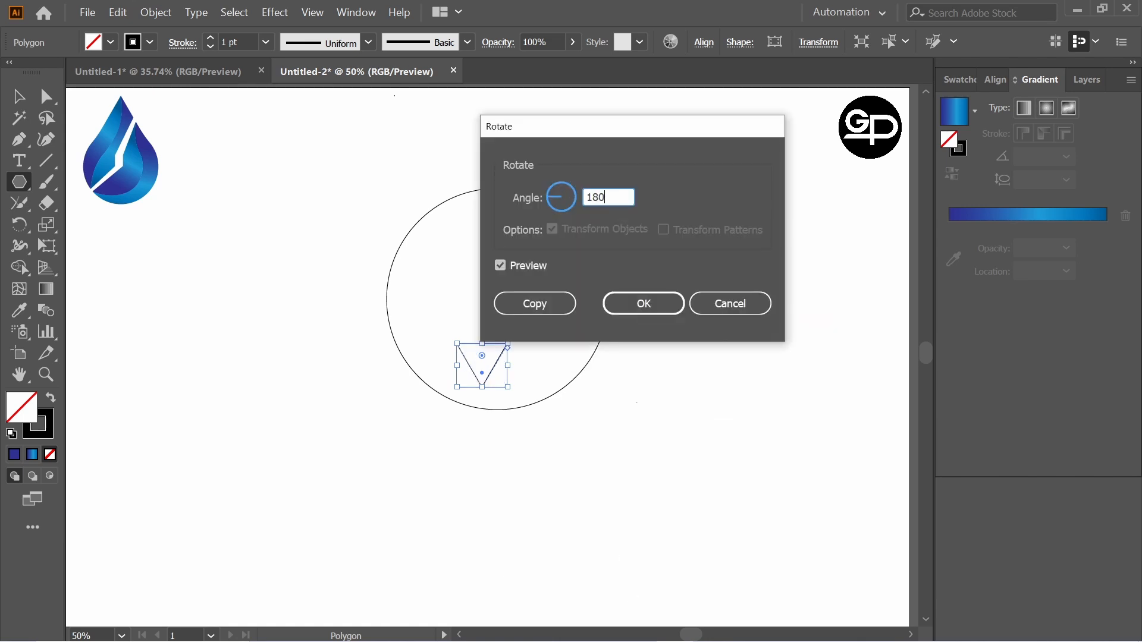
{"action": "left_click", "coordinate": [654, 303]}
- Enlarge the triangle and centre it over the circle's lower edge, its upper corners near the outline and its tip below the circle
{"action": "left_click", "coordinate": [20, 98]}
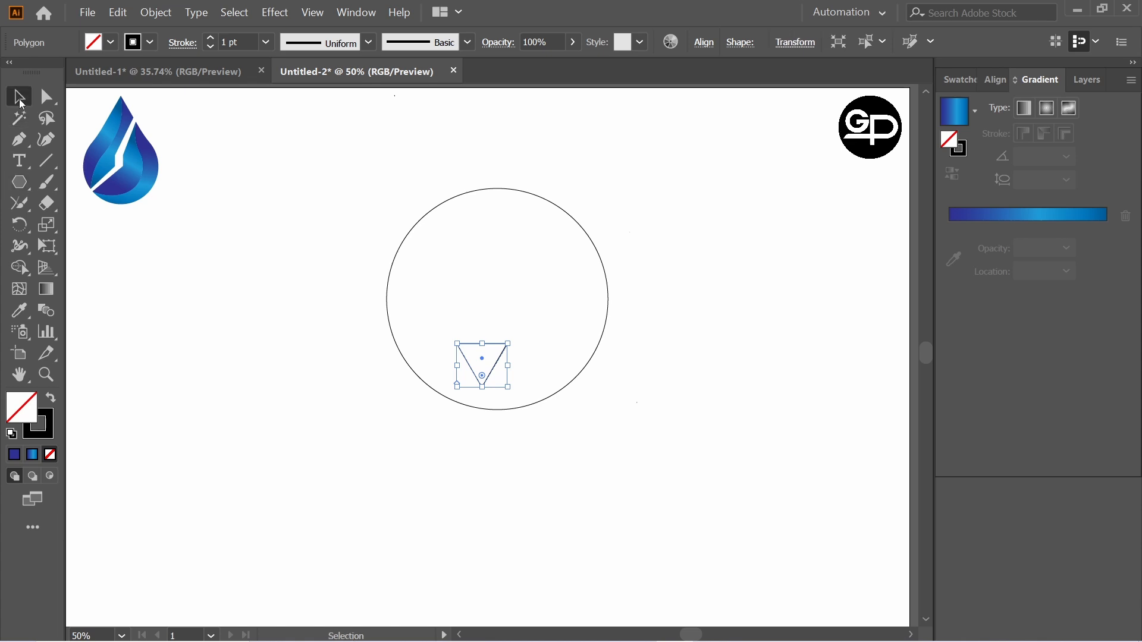
{"action": "left_click_drag", "start_coordinate": [483, 361], "coordinate": [595, 510]}
{"action": "left_click_drag", "start_coordinate": [497, 420], "coordinate": [499, 407]}
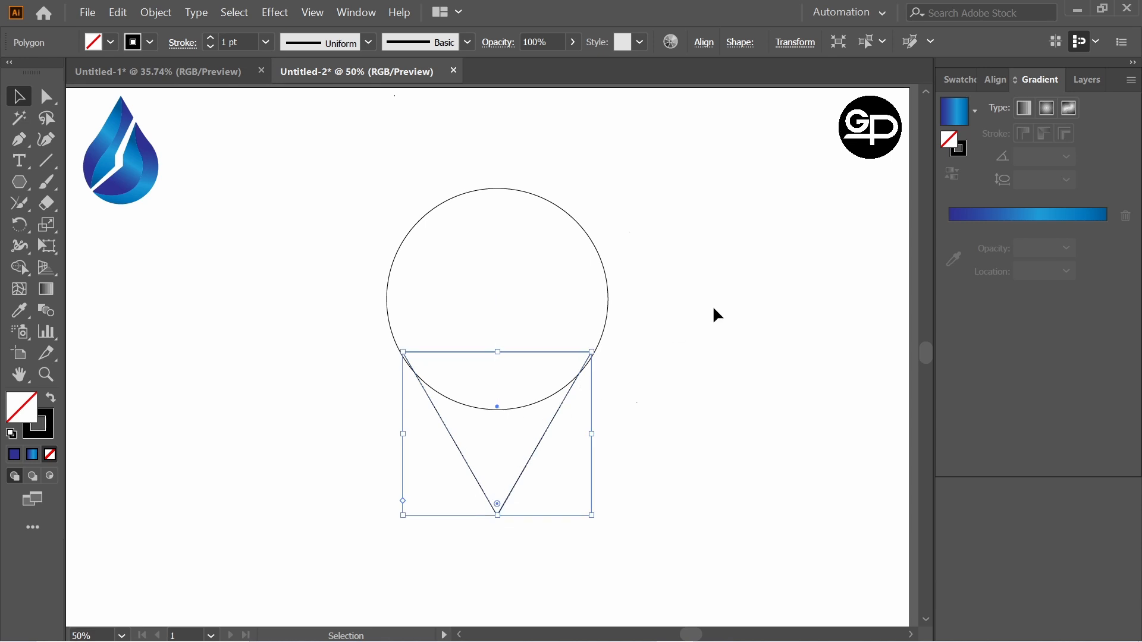
{"action": "left_click", "coordinate": [713, 313]}
- Merge the circle and the triangle into one pin-shaped outline with the Shape Builder tool
{"action": "left_click_drag", "start_coordinate": [254, 139], "coordinate": [673, 426]}
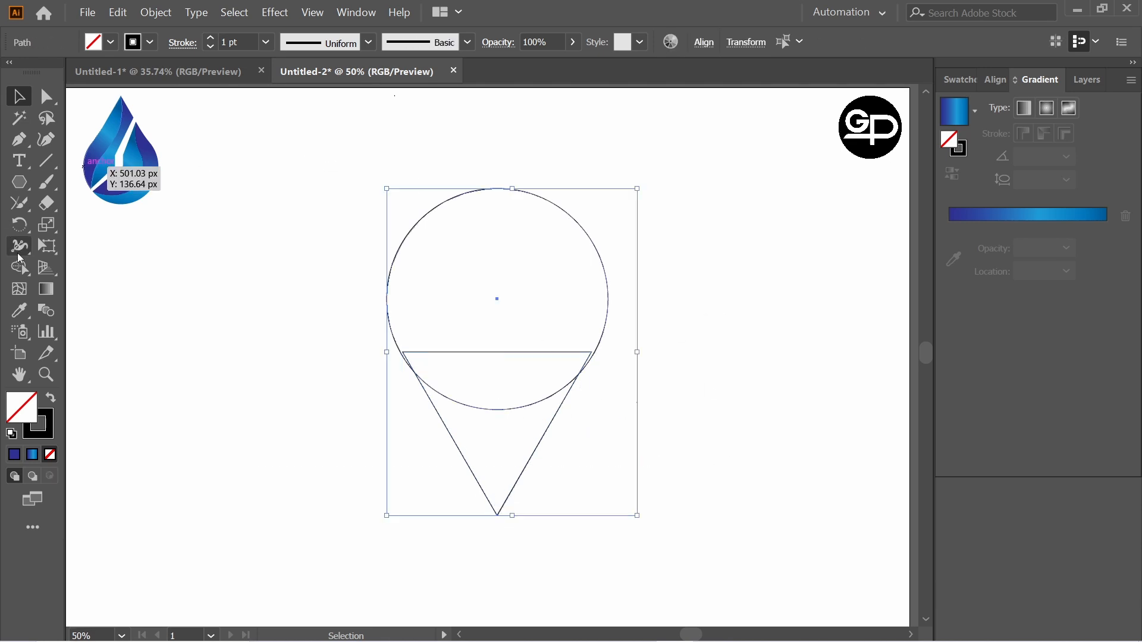
{"action": "left_click_drag", "start_coordinate": [19, 268], "coordinate": [98, 272]}
{"action": "left_click_drag", "start_coordinate": [523, 281], "coordinate": [504, 440]}
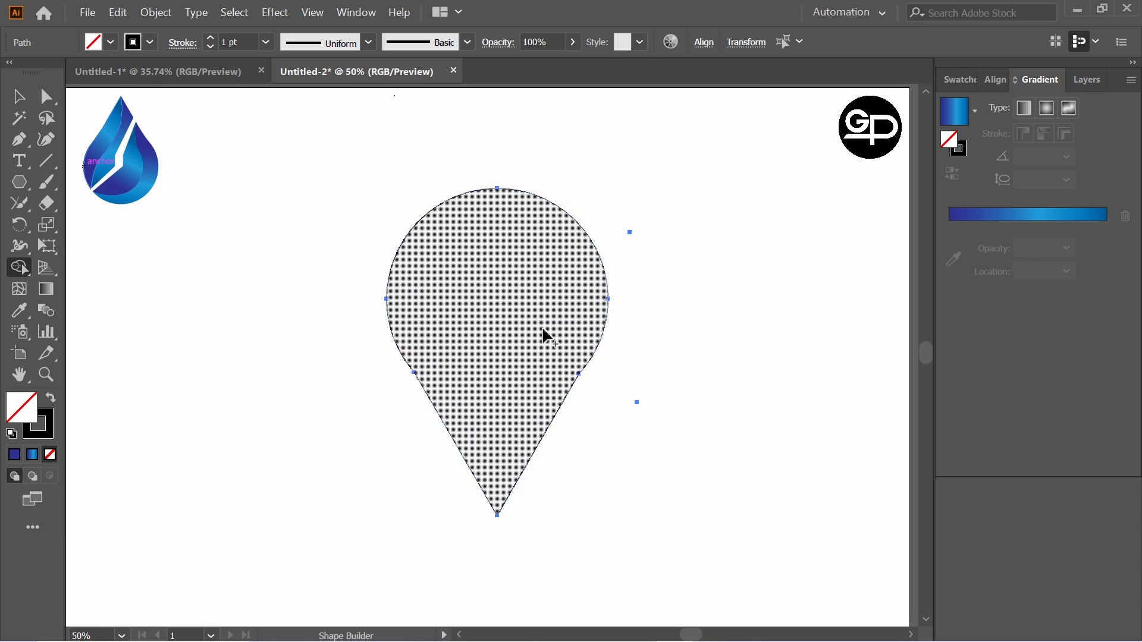
{"action": "left_click", "coordinate": [18, 96]}
{"action": "left_click", "coordinate": [432, 382]}
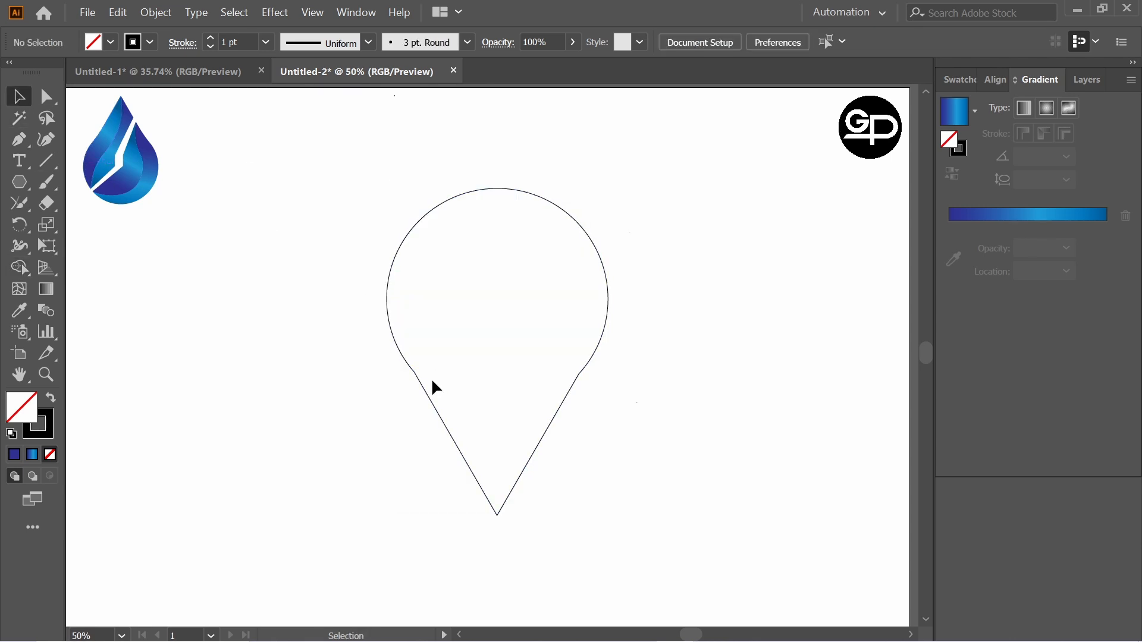
- Round the two corners where the circle's arc meets the straight sides, using the Direct Selection tool
{"action": "left_click_drag", "start_coordinate": [47, 96], "coordinate": [81, 89]}
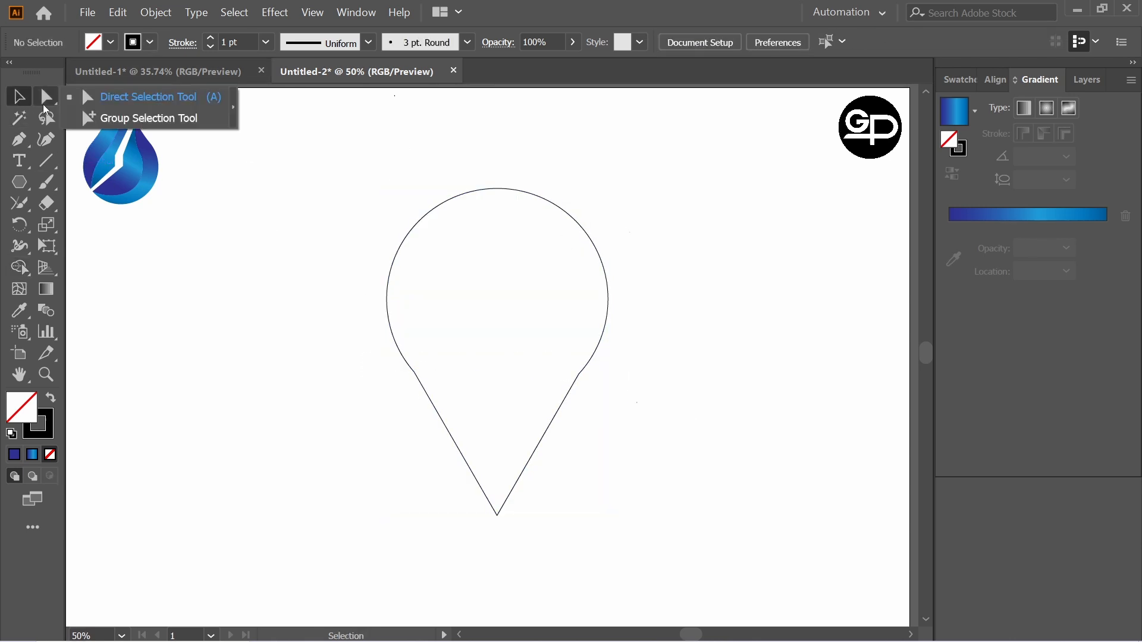
{"action": "left_click", "coordinate": [81, 92]}
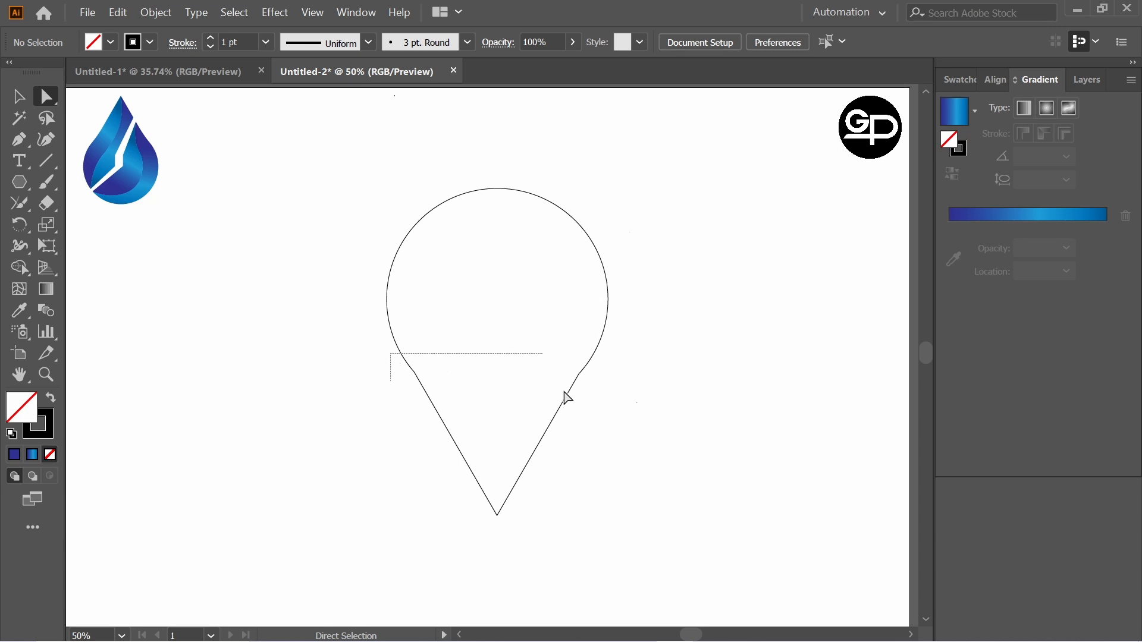
{"action": "left_click_drag", "start_coordinate": [566, 397], "coordinate": [610, 410]}
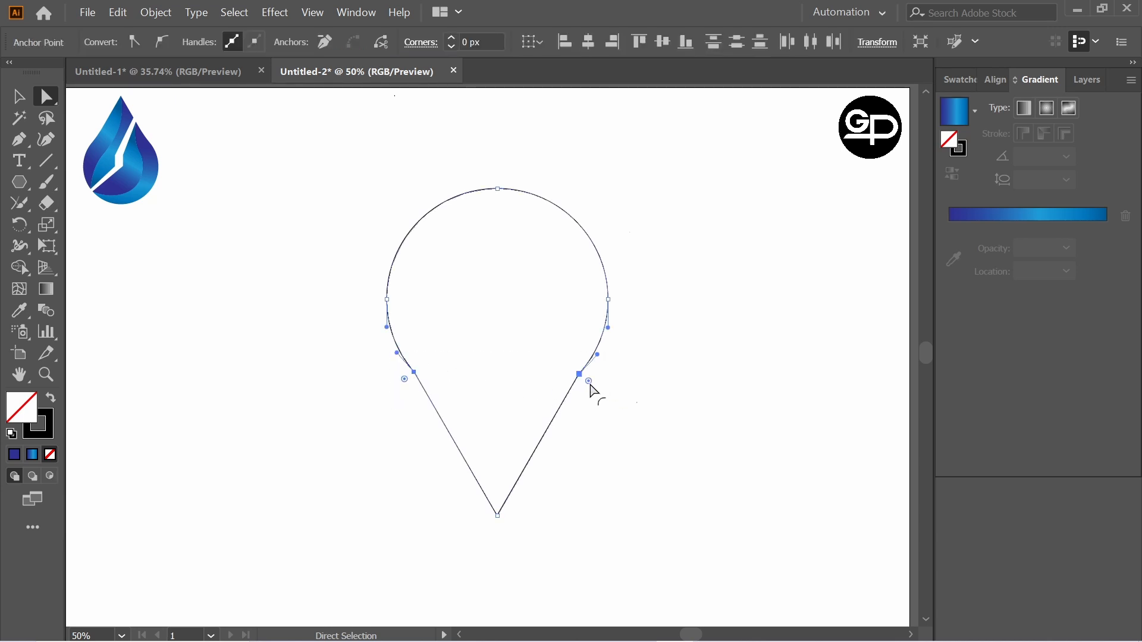
{"action": "left_click_drag", "start_coordinate": [591, 384], "coordinate": [635, 418]}
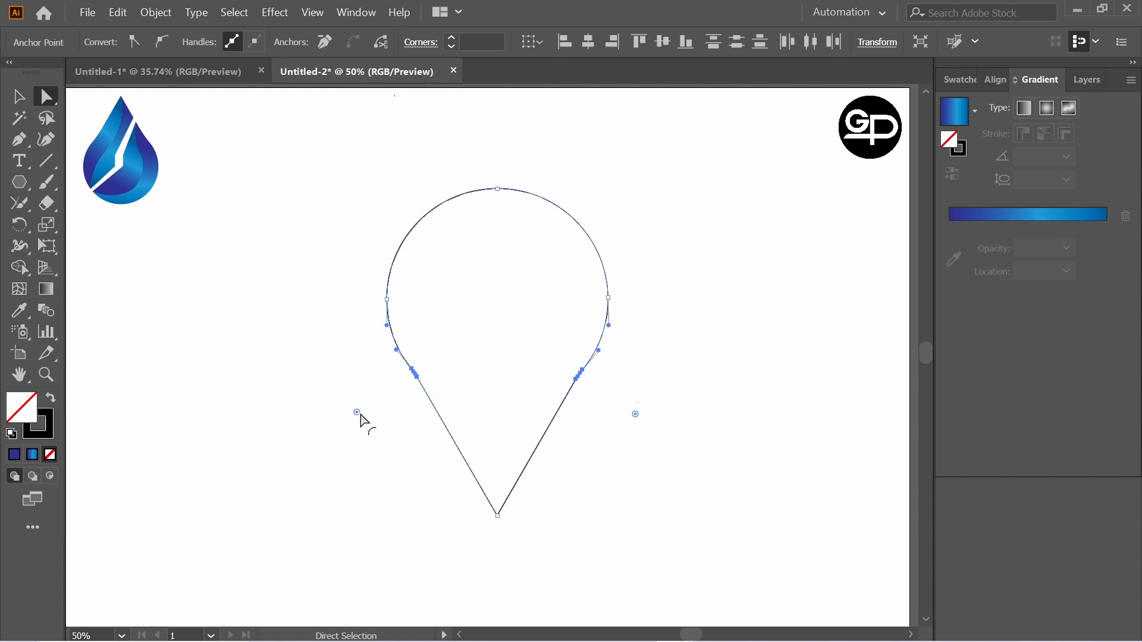
{"action": "left_click_drag", "start_coordinate": [635, 417], "coordinate": [668, 434]}
{"action": "left_click", "coordinate": [704, 296]}
- Rotate the merged outline by 180° so the drop's tip points upward
{"action": "left_click", "coordinate": [20, 103]}
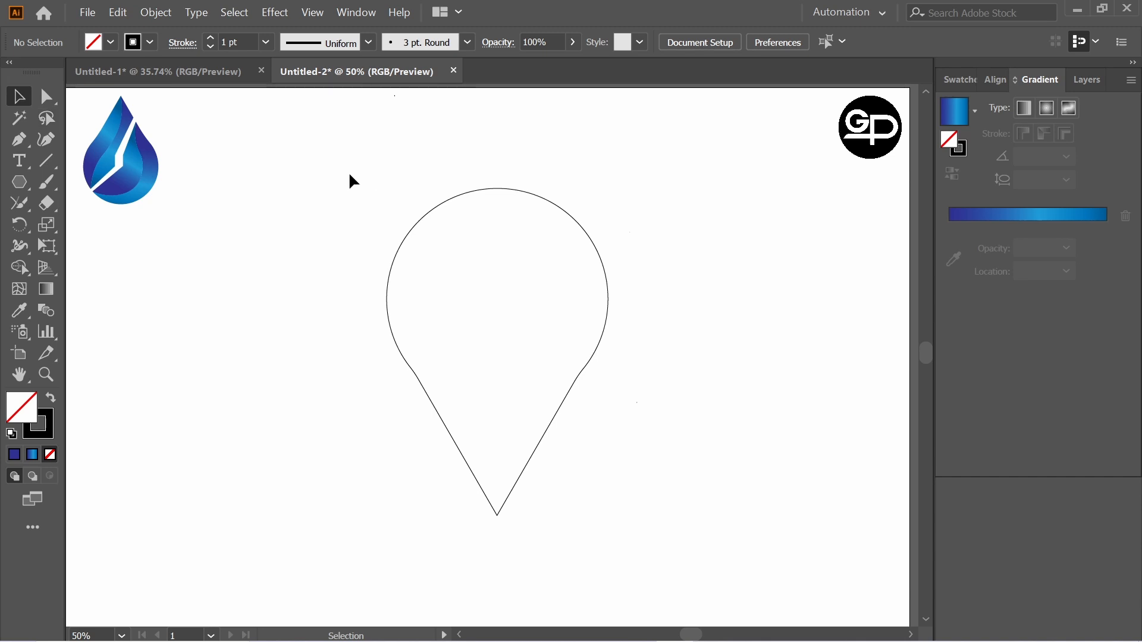
{"action": "left_click_drag", "start_coordinate": [353, 182], "coordinate": [676, 462]}
{"action": "right_click", "coordinate": [587, 337]}
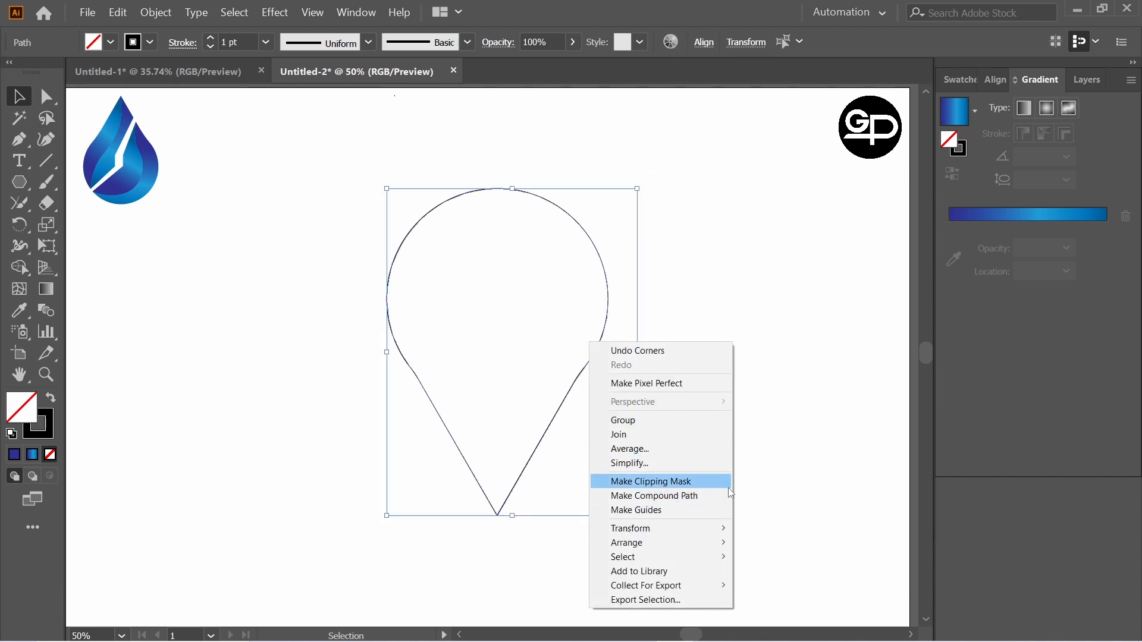
{"action": "mouse_move", "coordinate": [668, 529]}
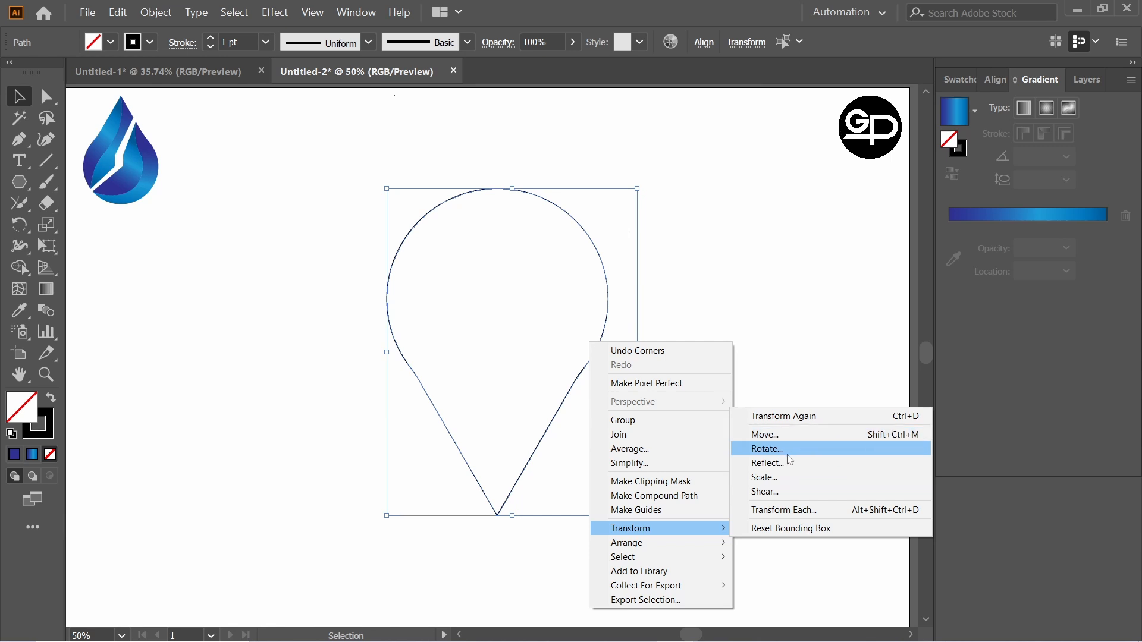
{"action": "left_click", "coordinate": [767, 448]}
{"action": "left_click", "coordinate": [610, 310]}
{"action": "left_click", "coordinate": [582, 364]}
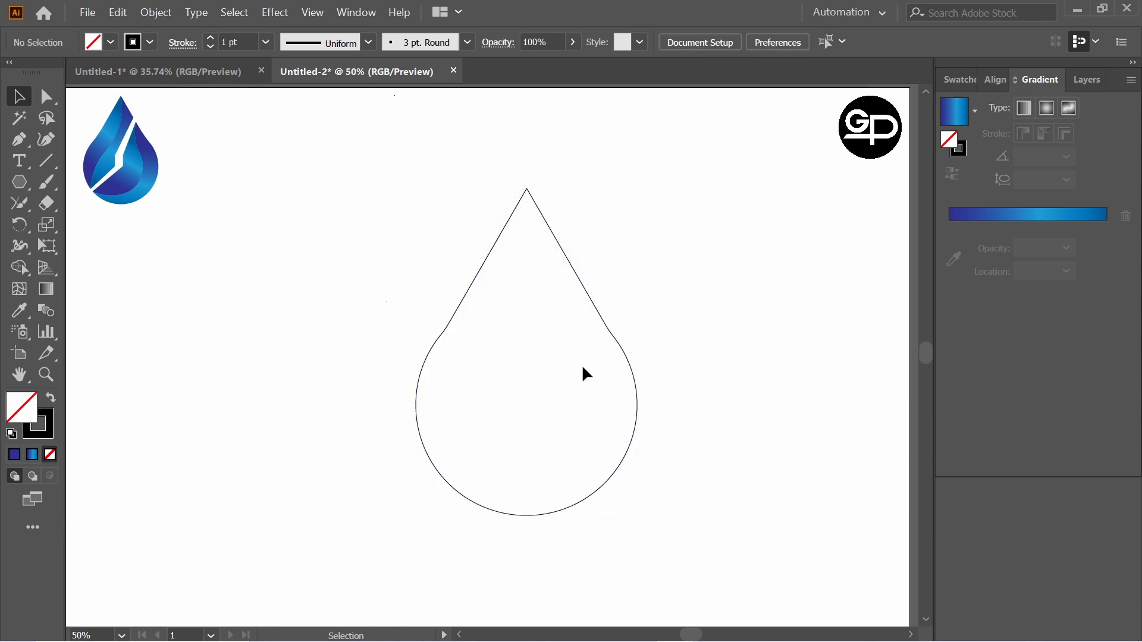
{"action": "left_click_drag", "start_coordinate": [411, 158], "coordinate": [730, 502]}
{"action": "left_click", "coordinate": [680, 429]}
- Draw a small upright rectangle near the middle of the drop
{"action": "left_click", "coordinate": [19, 182]}
{"action": "left_click", "coordinate": [72, 187]}
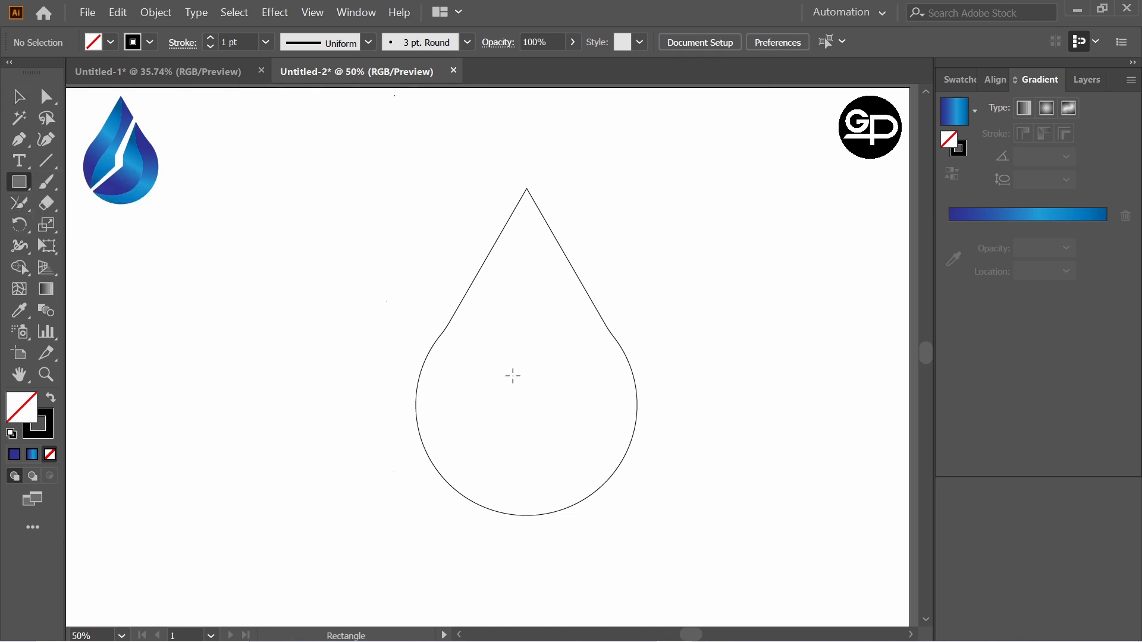
{"action": "left_click_drag", "start_coordinate": [508, 369], "coordinate": [526, 401]}
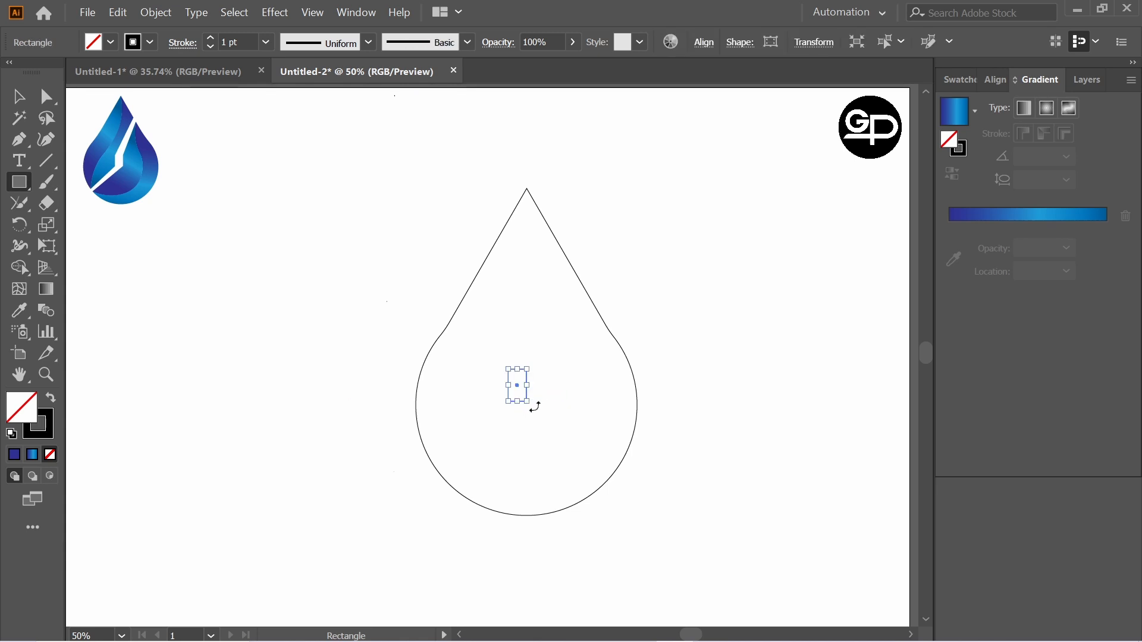
{"action": "key", "text": "v"}
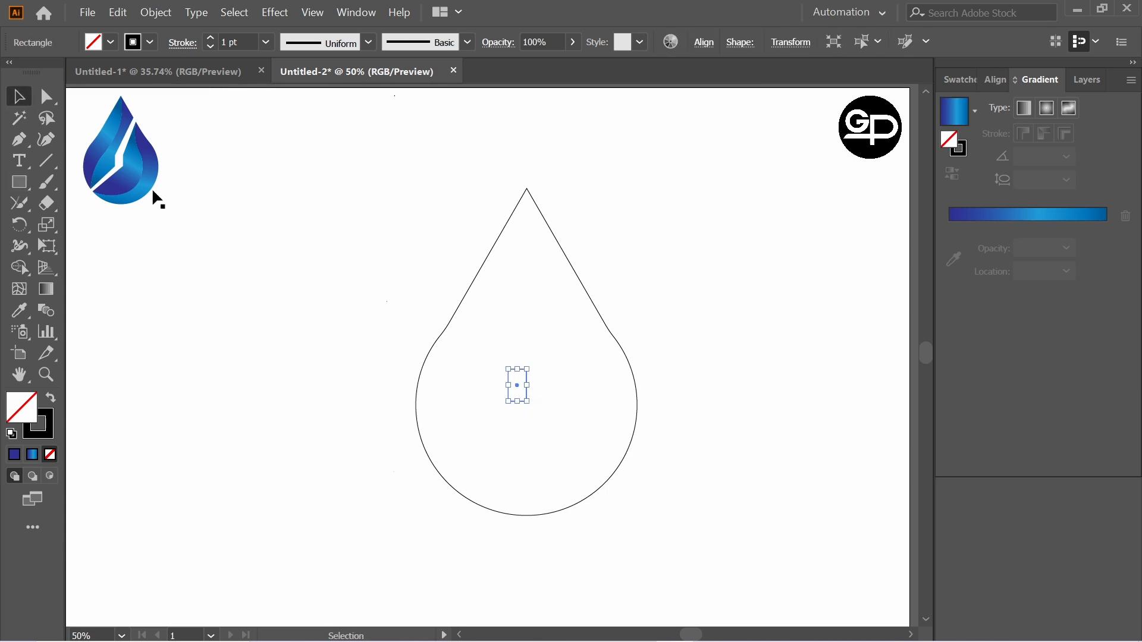
{"action": "left_click", "coordinate": [151, 189]}
- Draw lines from the rectangle's top corners to one point outside the drop's upper right, and from its bottom corners to one outside its lower left
{"action": "left_click", "coordinate": [49, 162]}
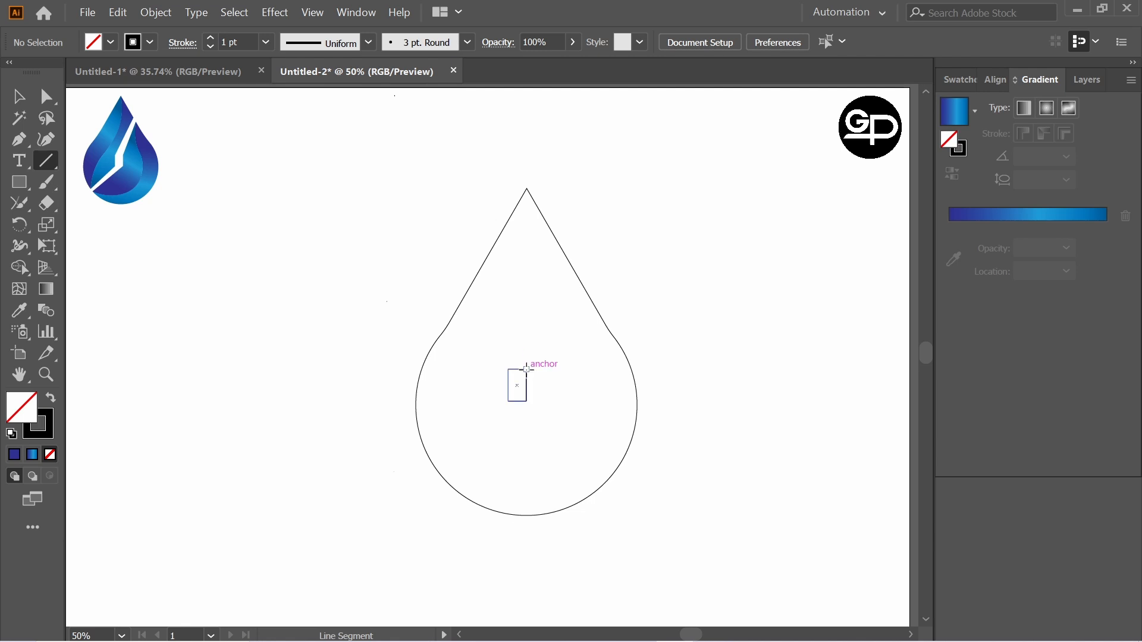
{"action": "left_click_drag", "start_coordinate": [527, 369], "coordinate": [612, 189]}
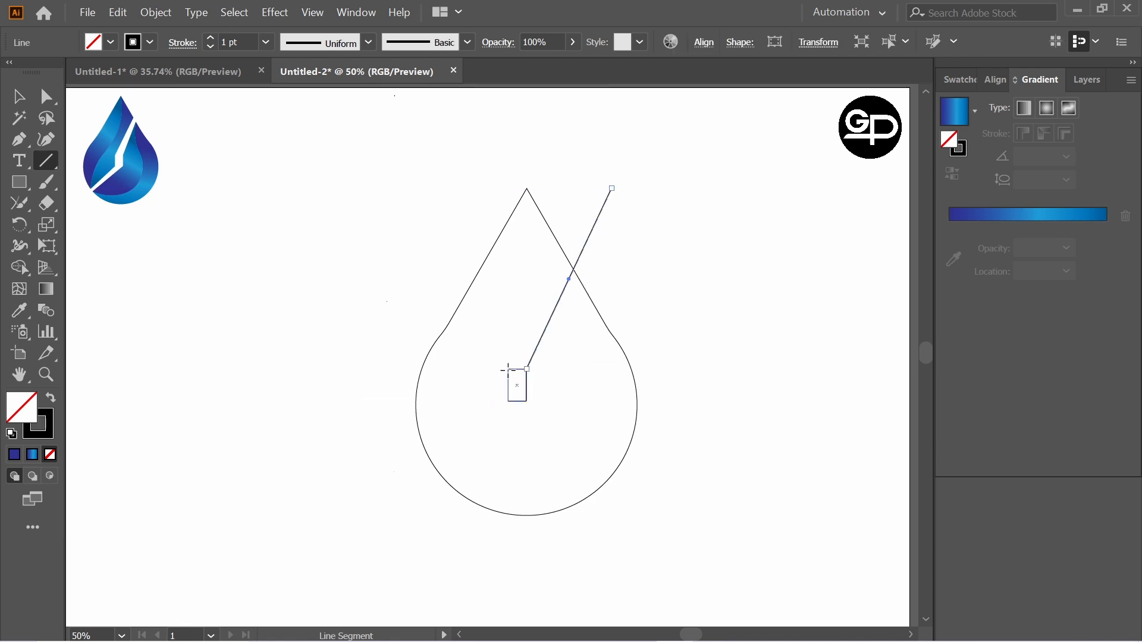
{"action": "left_click_drag", "start_coordinate": [509, 370], "coordinate": [612, 189]}
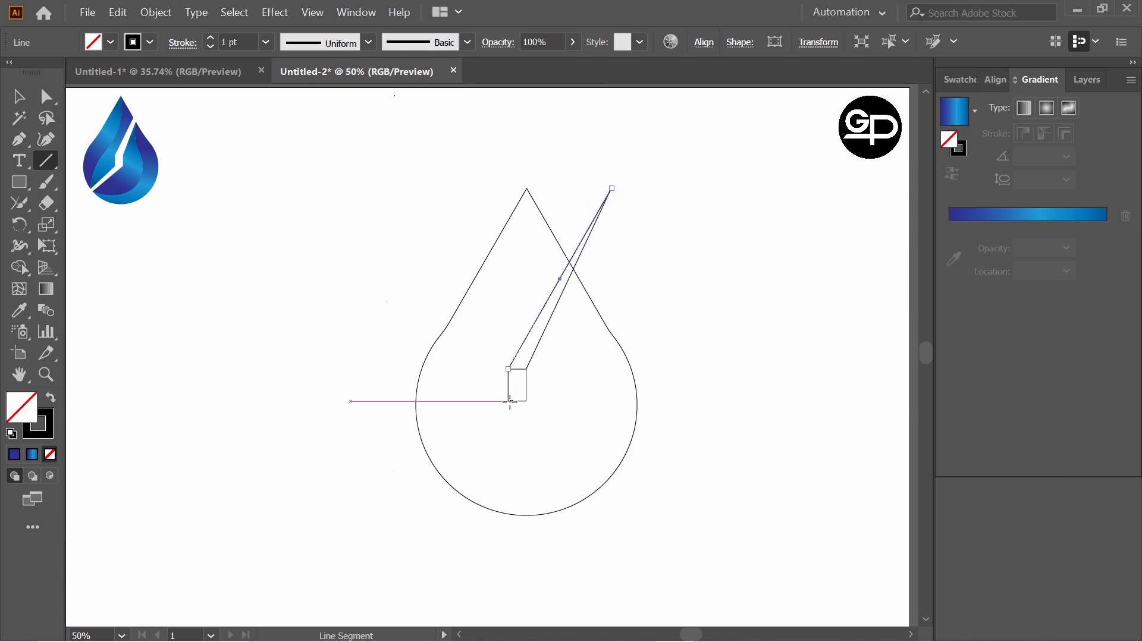
{"action": "left_click_drag", "start_coordinate": [508, 402], "coordinate": [388, 508]}
{"action": "left_click_drag", "start_coordinate": [526, 402], "coordinate": [386, 507]}
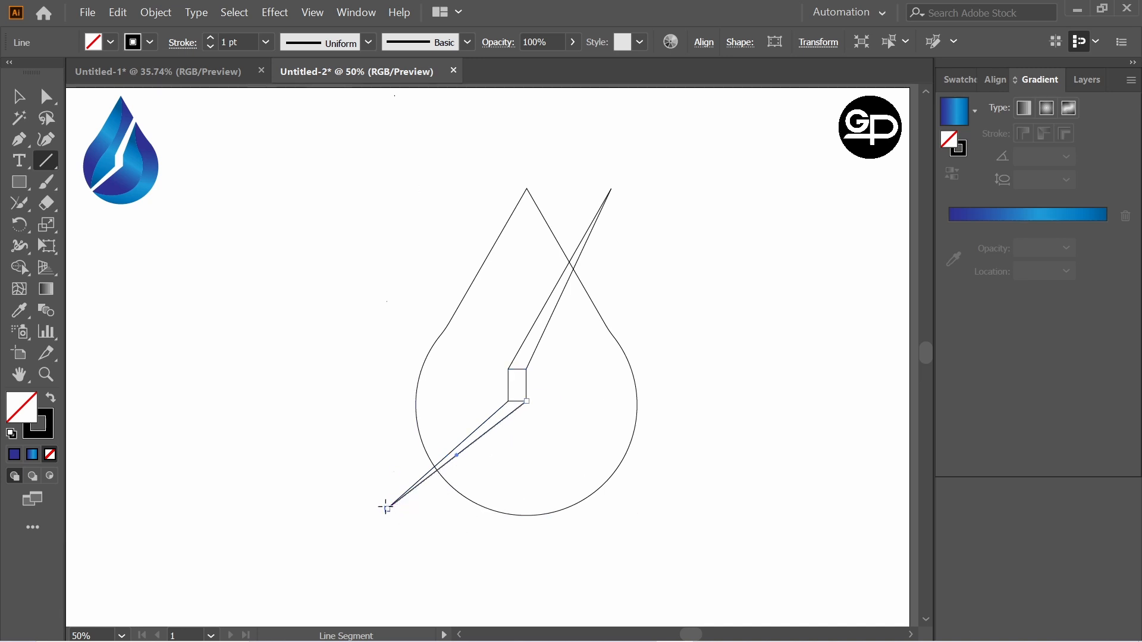
- Merge the rectangle with the two spikes inside the drop using the Shape Builder tool, and remove the spike tips outside the drop
{"action": "left_click", "coordinate": [19, 97]}
{"action": "left_click", "coordinate": [774, 369]}
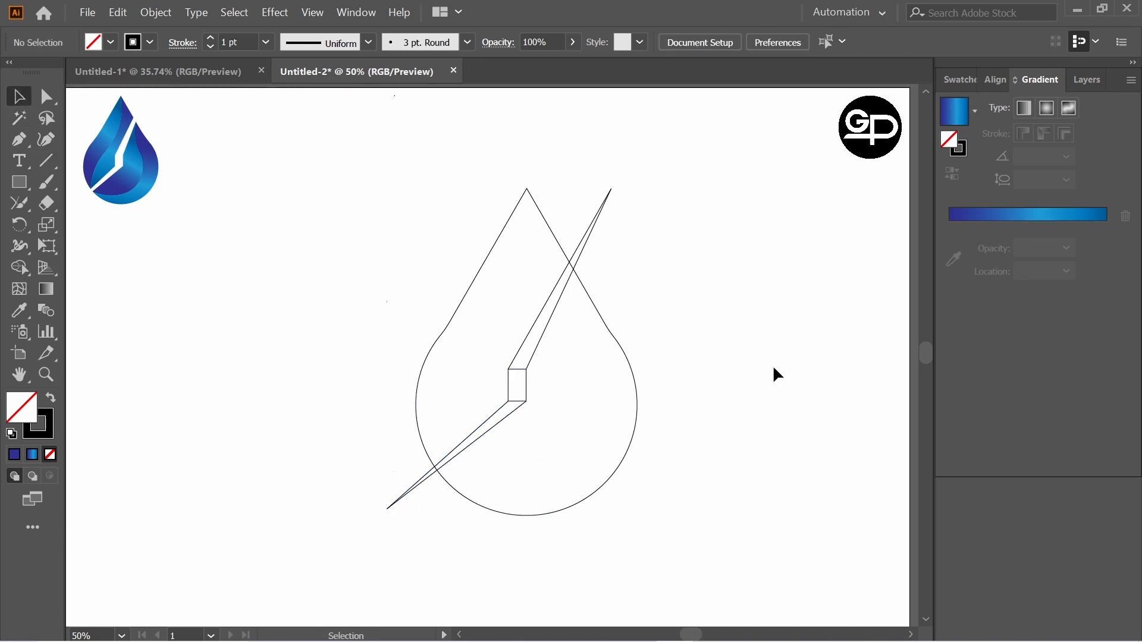
{"action": "left_click_drag", "start_coordinate": [574, 314], "coordinate": [700, 526]}
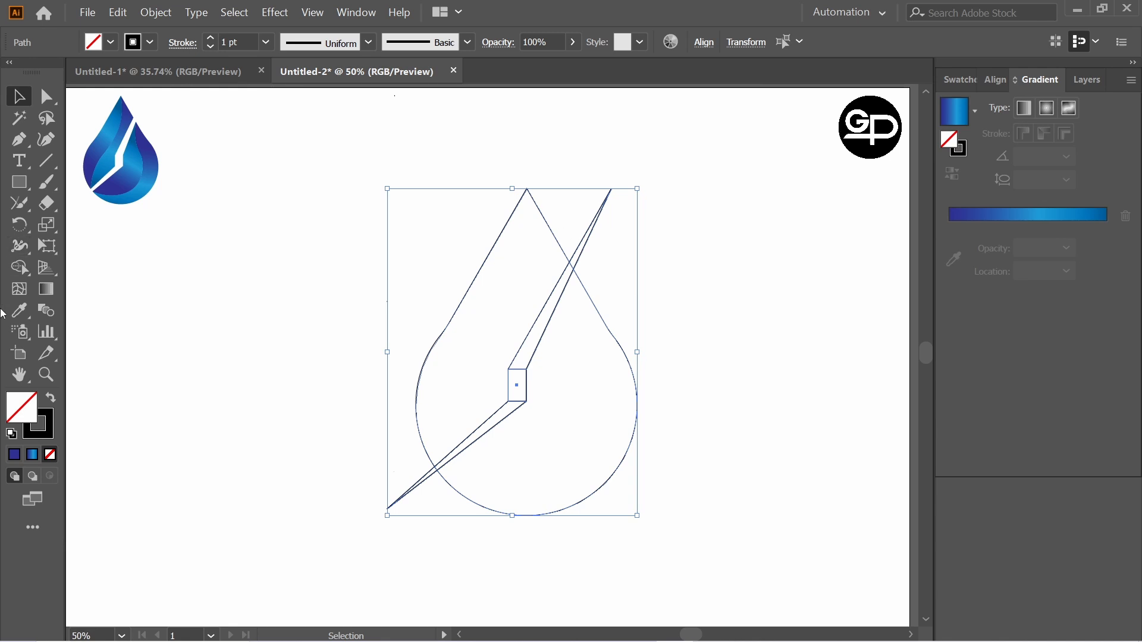
{"action": "left_click_drag", "start_coordinate": [25, 275], "coordinate": [84, 275]}
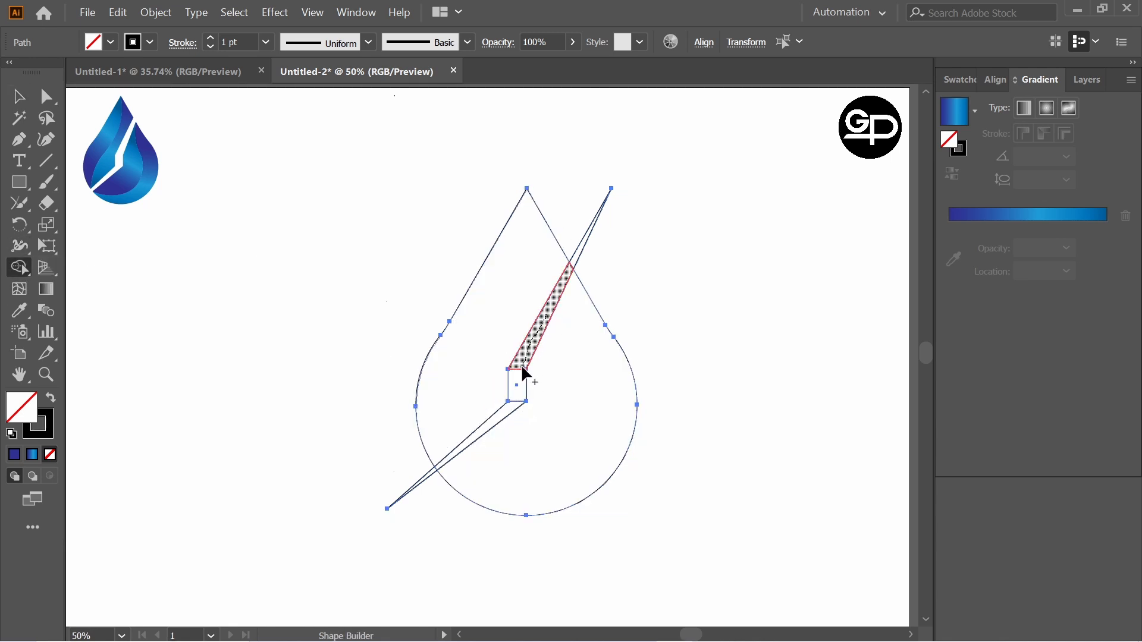
{"action": "left_click_drag", "start_coordinate": [525, 374], "coordinate": [522, 408]}
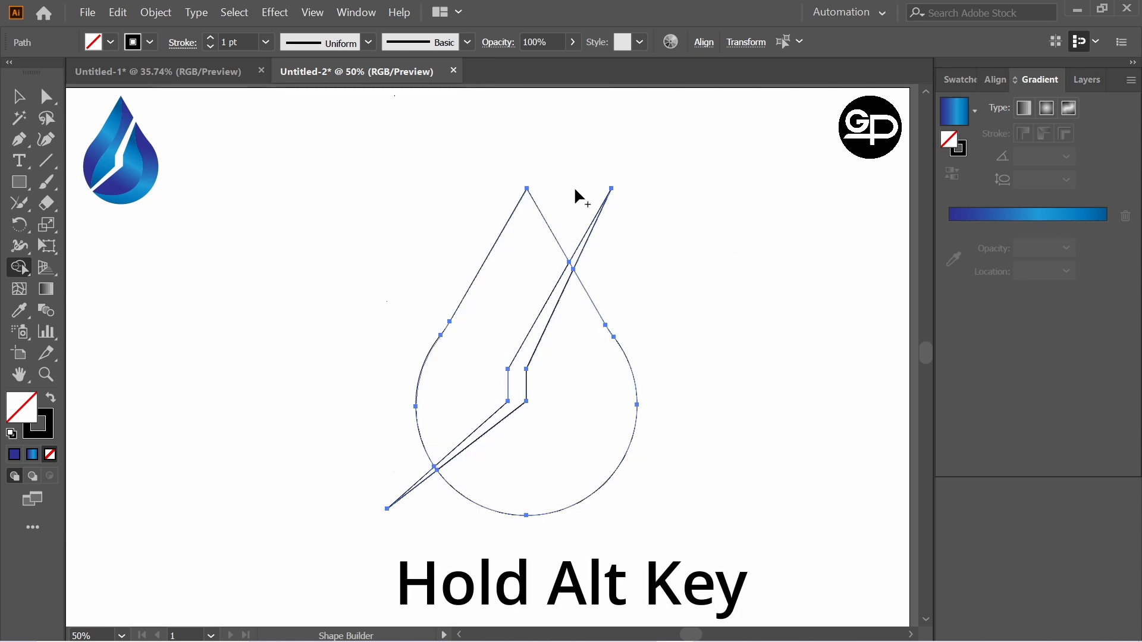
{"action": "left_click", "coordinate": [578, 250], "text": "alt"}
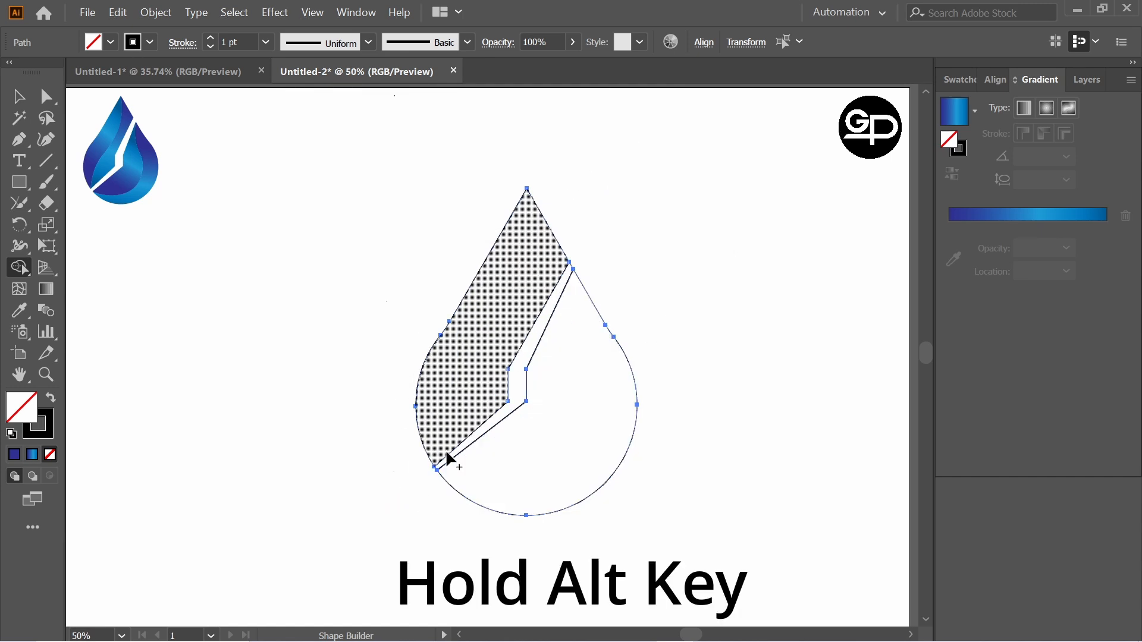
- Remove the diagonal band's leftover edges at the drop outline with the Shape Builder tool, separating the drop into two halves
{"action": "scroll", "coordinate": [452, 464], "scroll_direction": "up", "scroll_amount": 2, "text": "alt"}
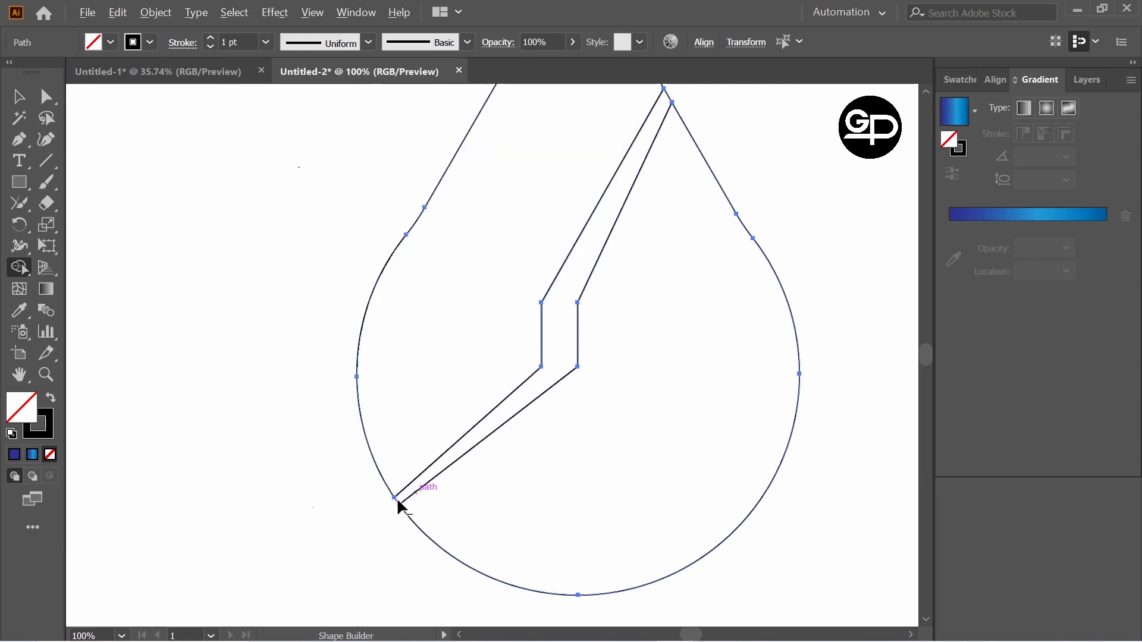
{"action": "scroll", "coordinate": [660, 202], "scroll_direction": "down", "scroll_amount": 2, "text": "alt"}
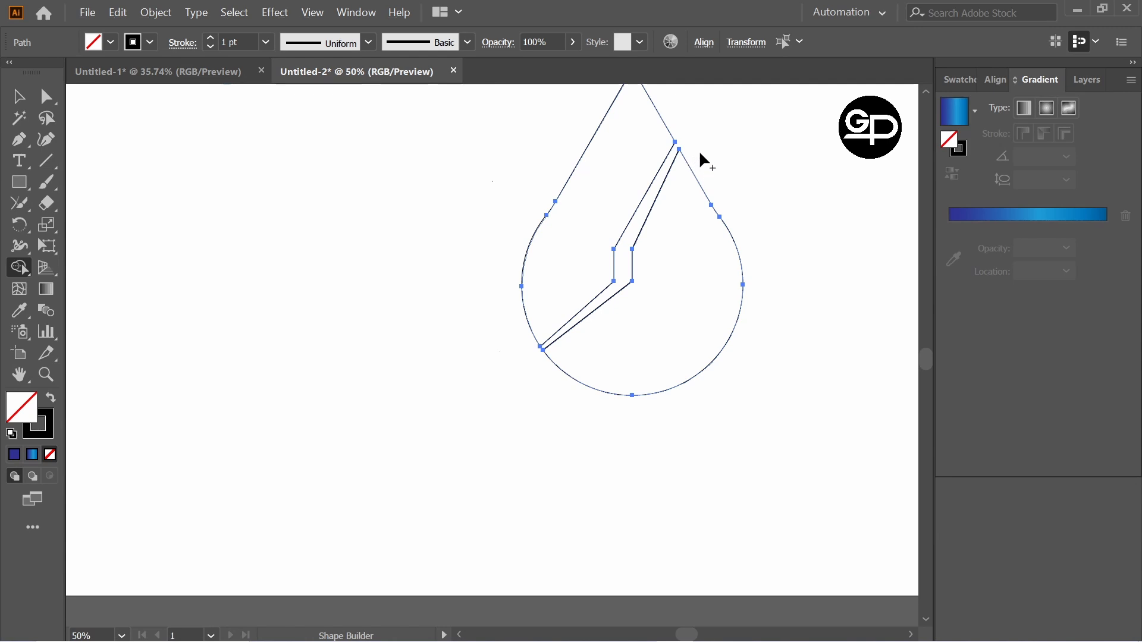
{"action": "scroll", "coordinate": [699, 161], "scroll_direction": "up", "scroll_amount": 3}
{"action": "left_click_drag", "start_coordinate": [762, 287], "coordinate": [680, 263]}
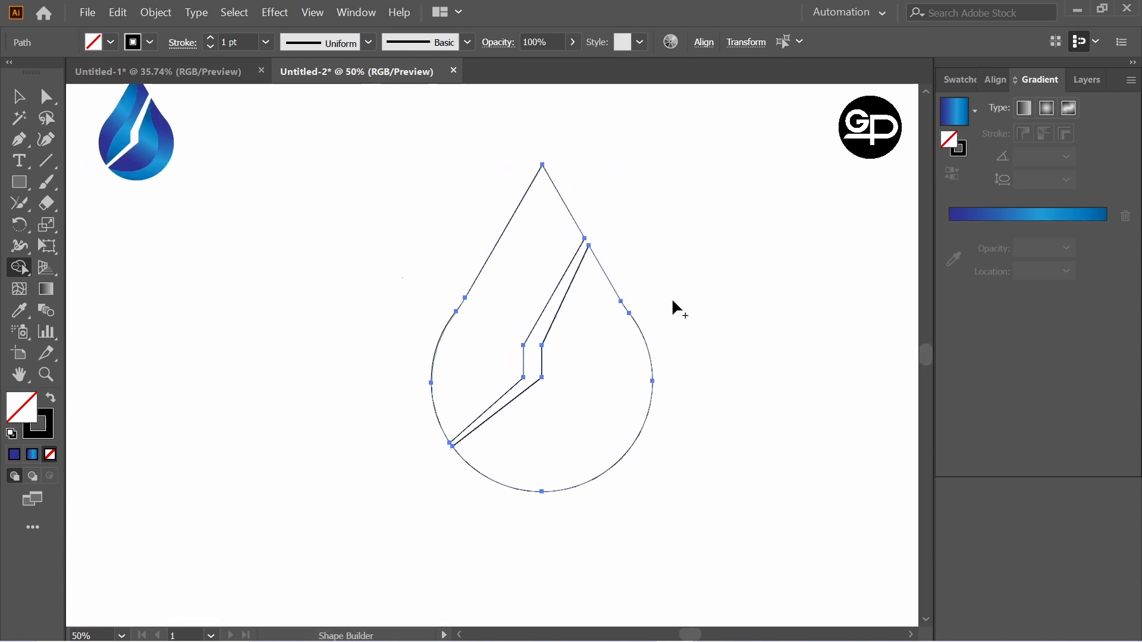
{"action": "left_click_drag", "start_coordinate": [337, 222], "coordinate": [711, 453]}
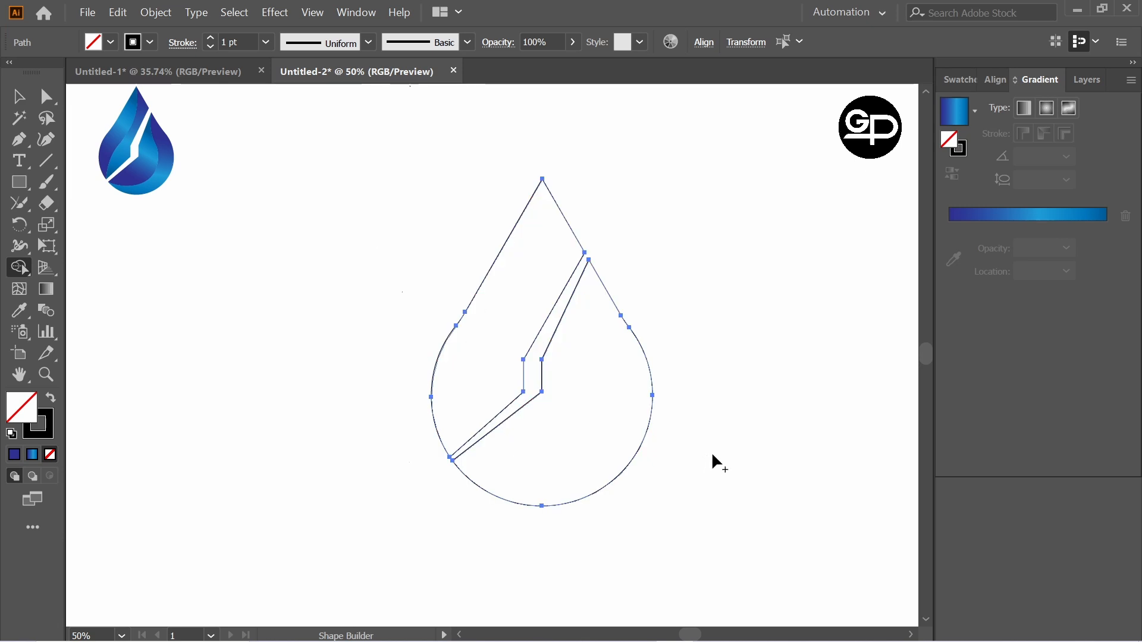
{"action": "left_click", "coordinate": [20, 98]}
{"action": "left_click", "coordinate": [309, 280]}
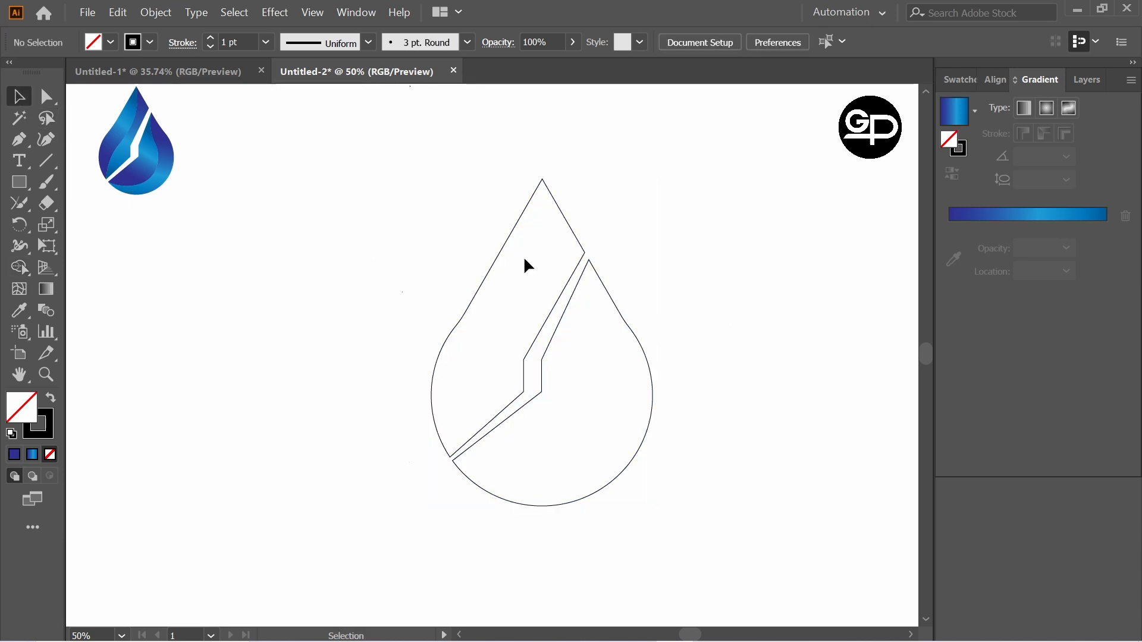
{"action": "left_click_drag", "start_coordinate": [429, 180], "coordinate": [753, 479]}
{"action": "left_click", "coordinate": [780, 394]}
{"action": "left_click", "coordinate": [47, 141]}
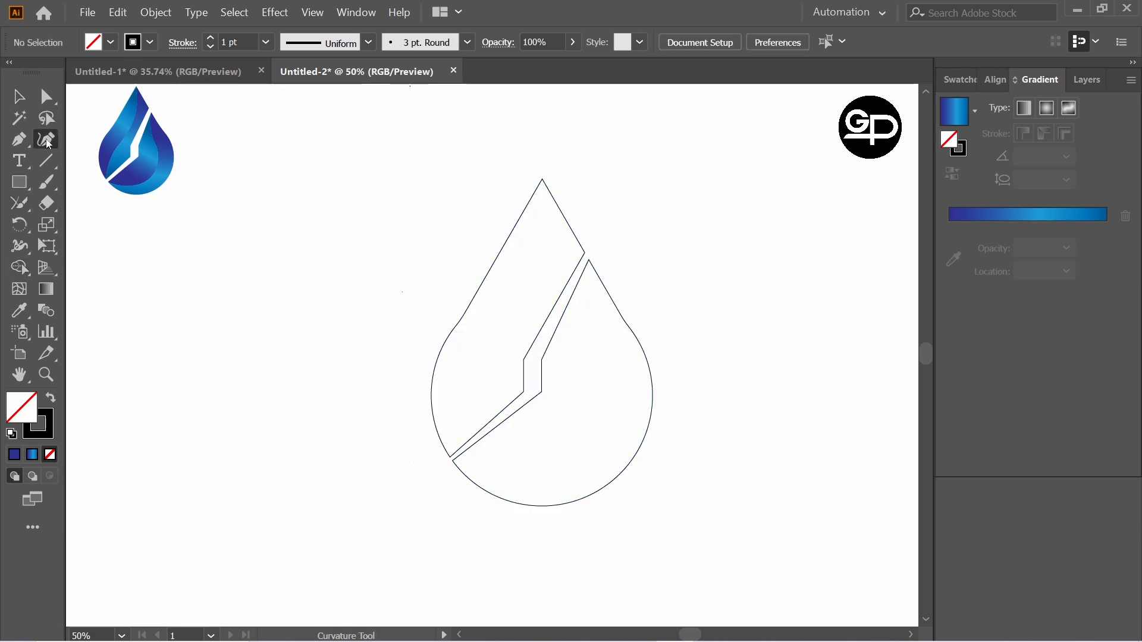
{"action": "left_click", "coordinate": [543, 179]}
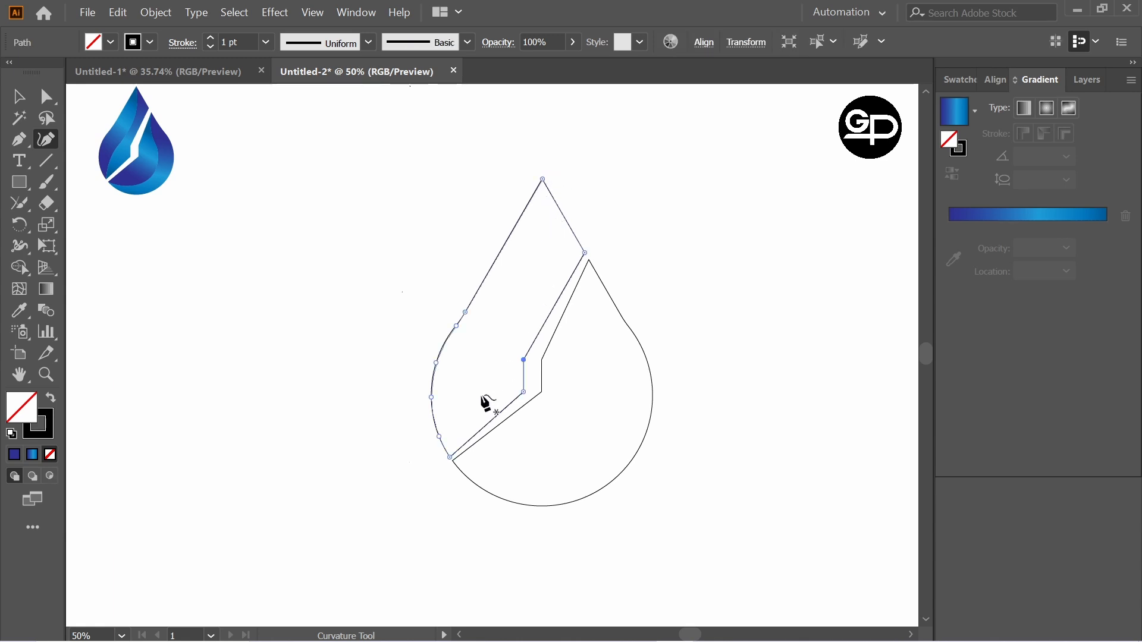
{"action": "key", "text": "v"}
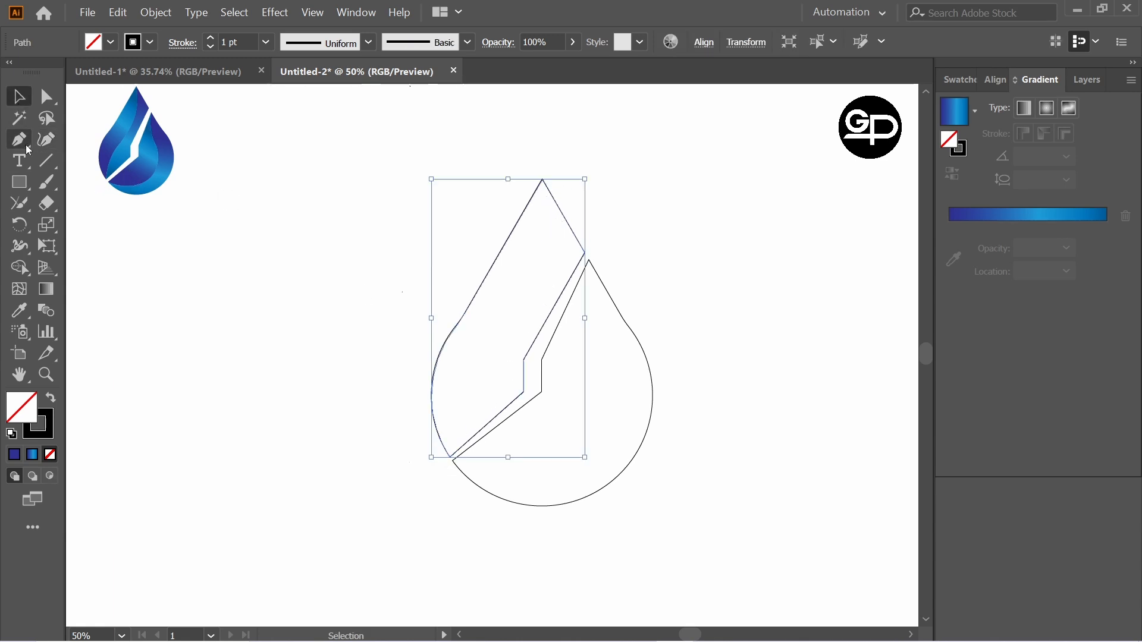
{"action": "key", "text": "p"}
{"action": "left_click", "coordinate": [543, 179]}
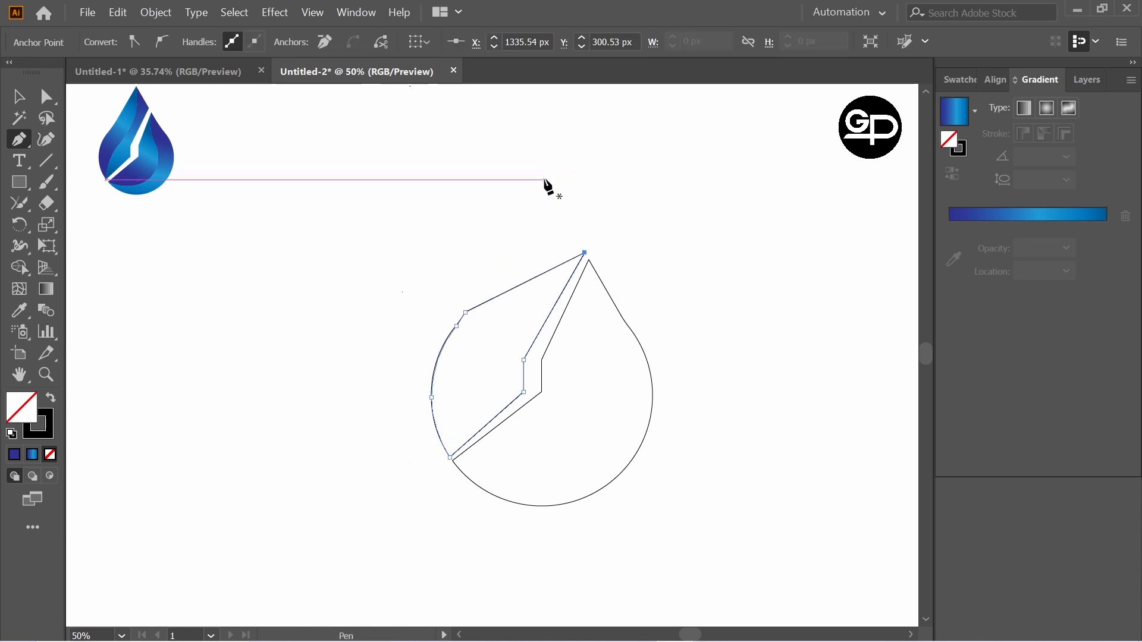
{"action": "key", "text": "ctrl+z"}
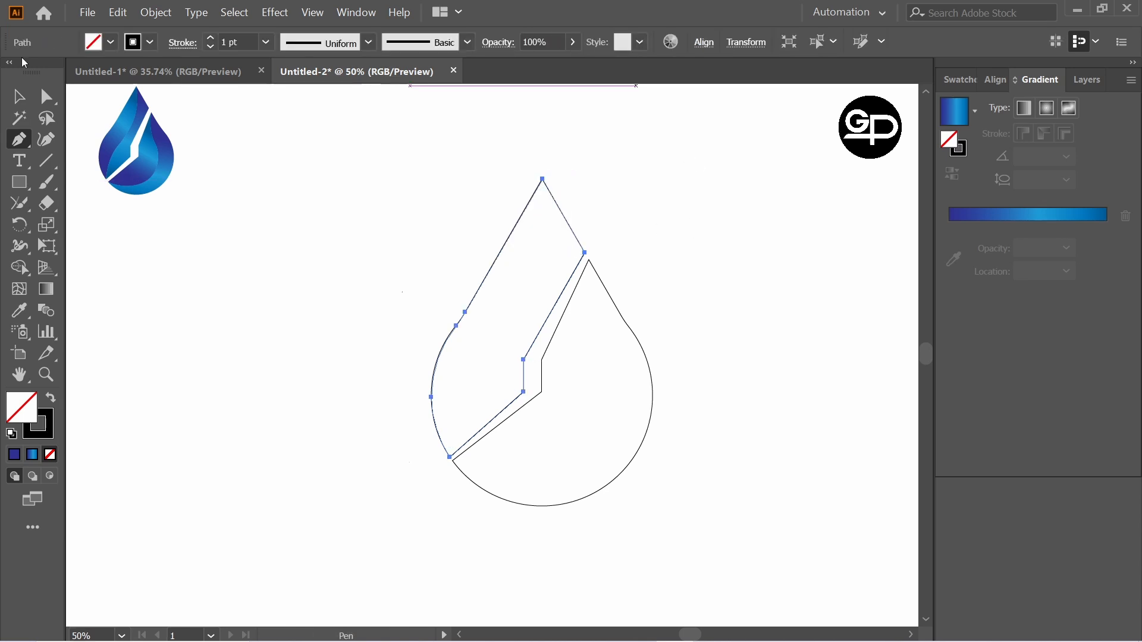
{"action": "left_click", "coordinate": [27, 93]}
{"action": "left_click", "coordinate": [347, 231]}
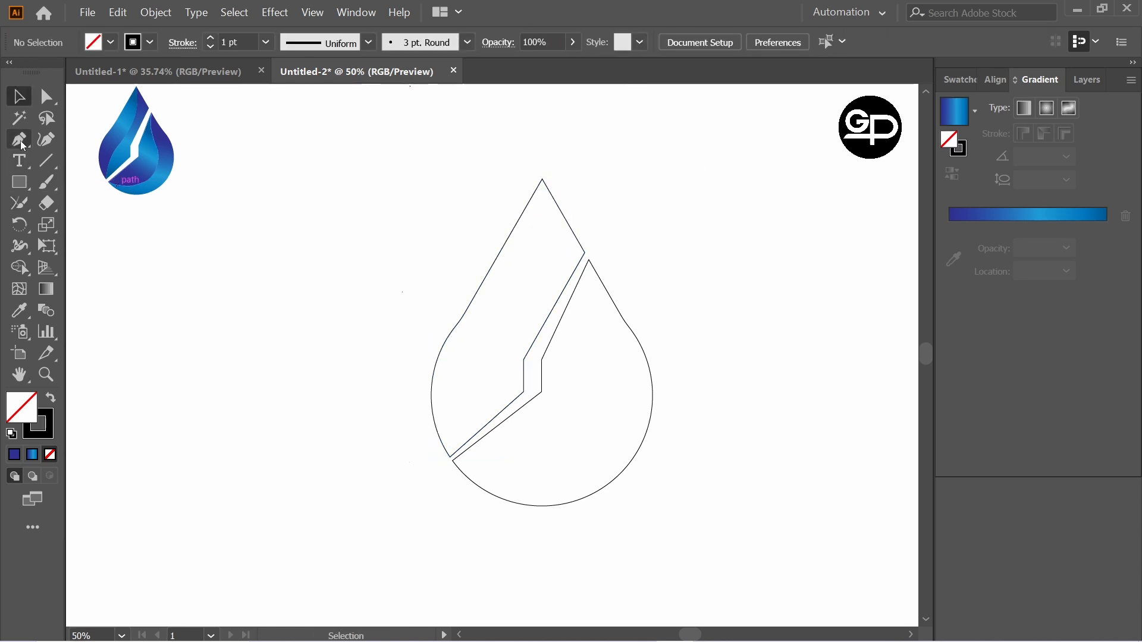
- Draw a straight line with the Pen tool from the drop's tip to the lower corner of its left half
{"action": "key", "text": "p"}
{"action": "left_click_drag", "start_coordinate": [543, 179], "coordinate": [450, 457]}
{"action": "left_click", "coordinate": [450, 458]}
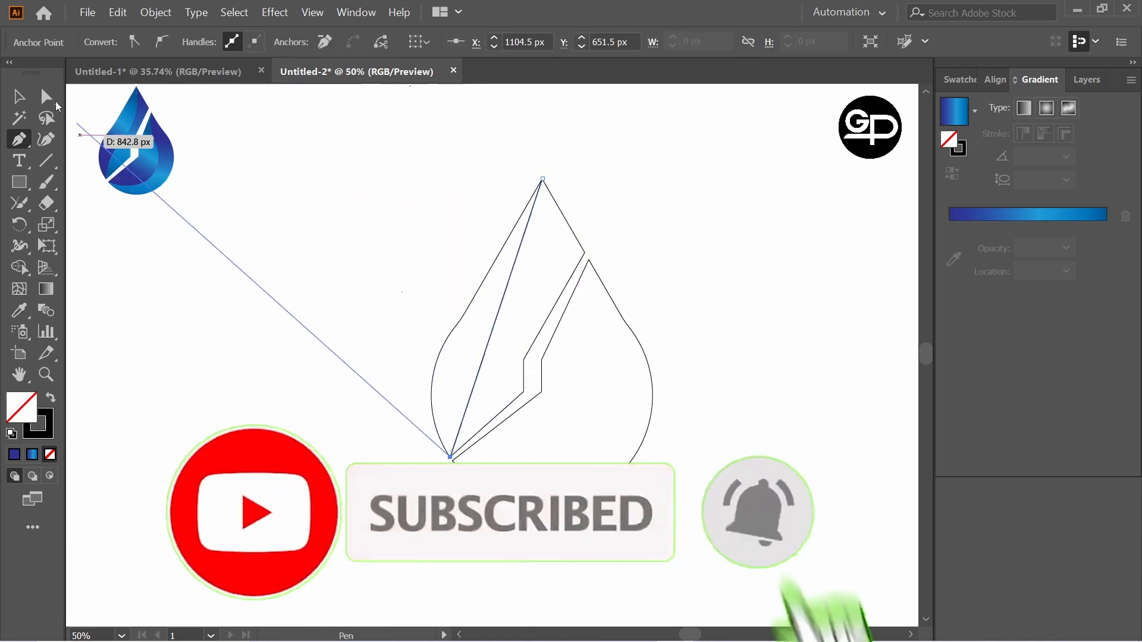
{"action": "left_click", "coordinate": [20, 97]}
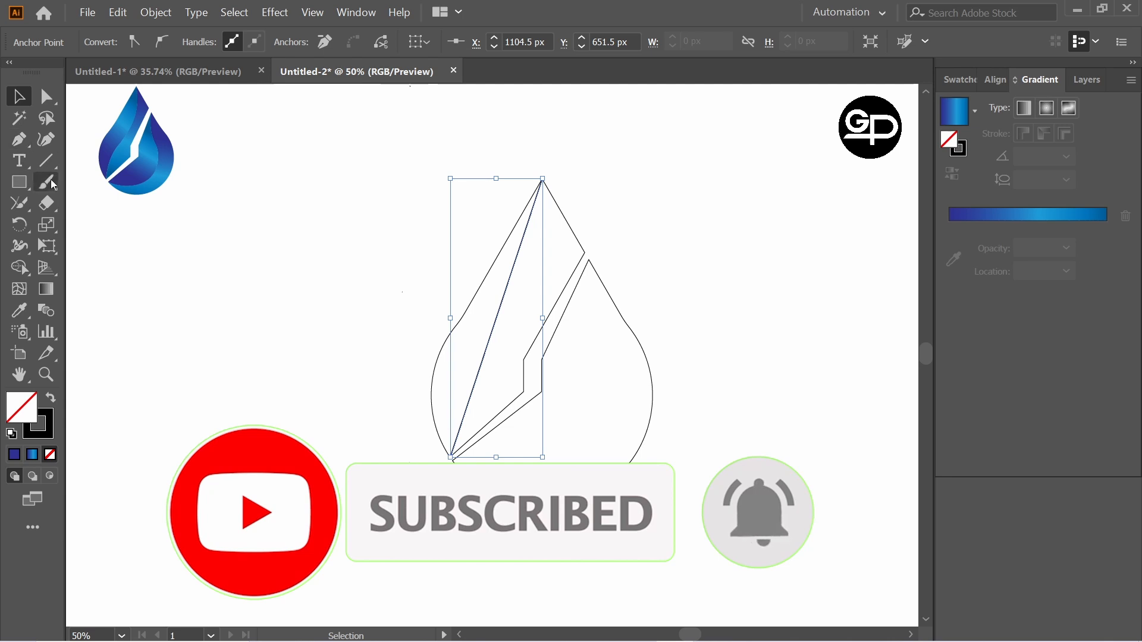
- Draw a straight line with the Pen tool from the top point of the drop's right half to its lower-left corner
{"action": "left_click", "coordinate": [22, 141]}
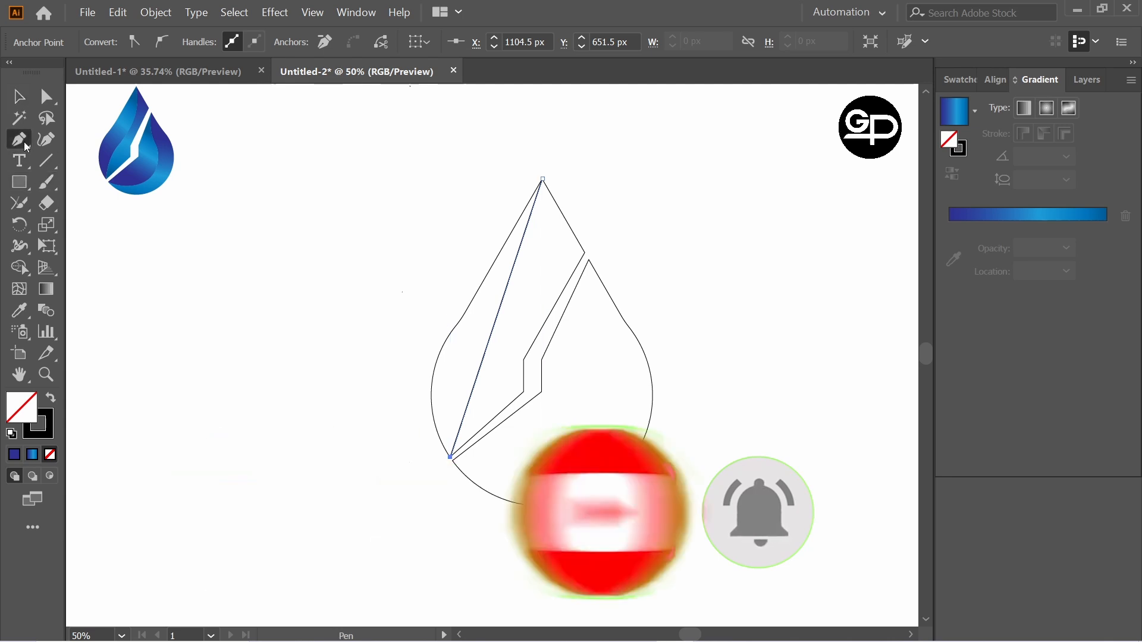
{"action": "left_click", "coordinate": [588, 259]}
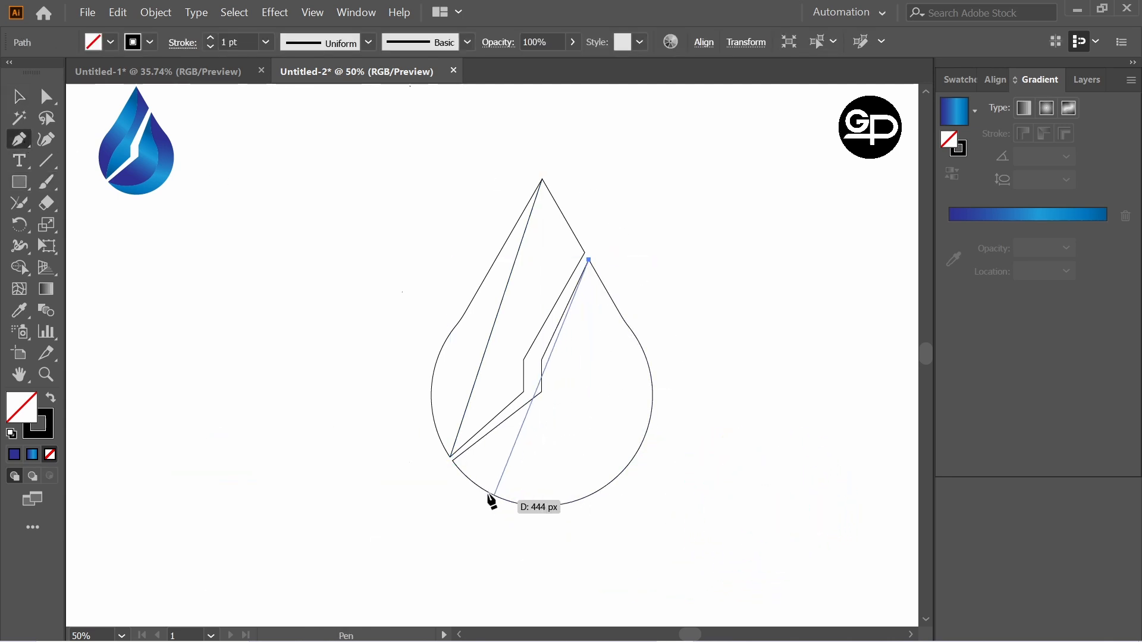
{"action": "left_click", "coordinate": [454, 463]}
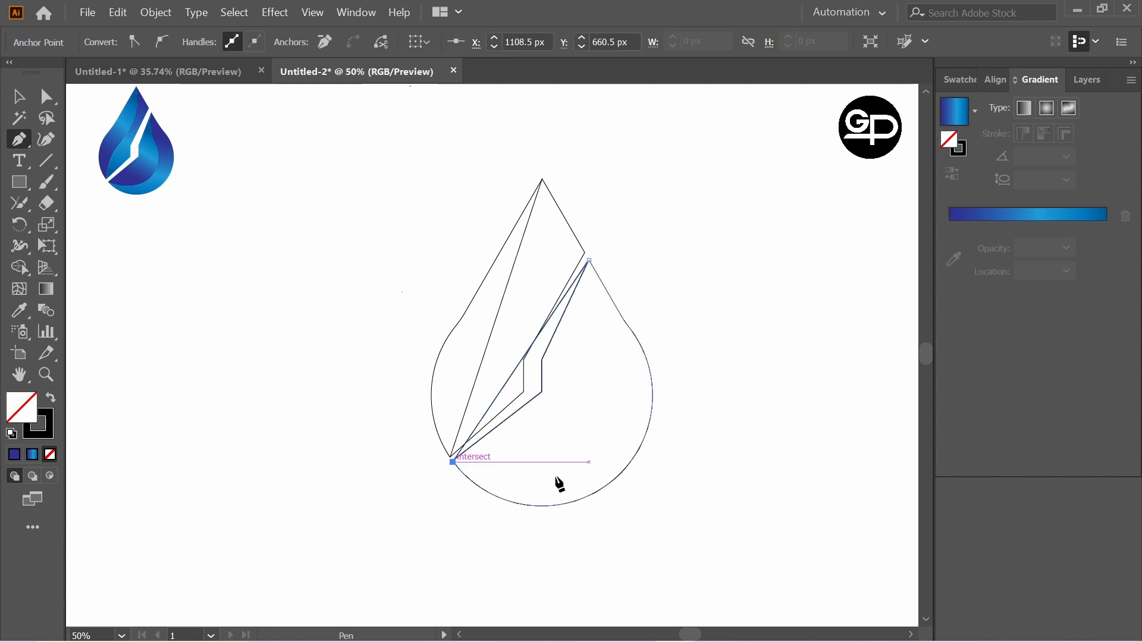
{"action": "key", "text": "v"}
{"action": "left_click_drag", "start_coordinate": [410, 204], "coordinate": [853, 461]}
{"action": "right_click", "coordinate": [20, 268]}
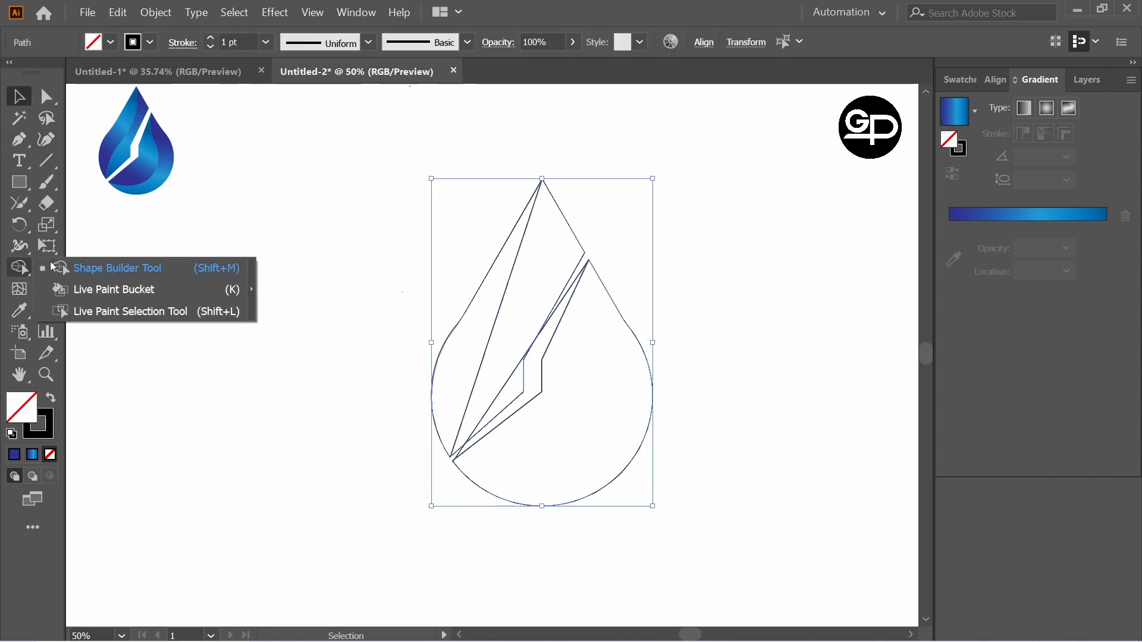
{"action": "left_click", "coordinate": [83, 267]}
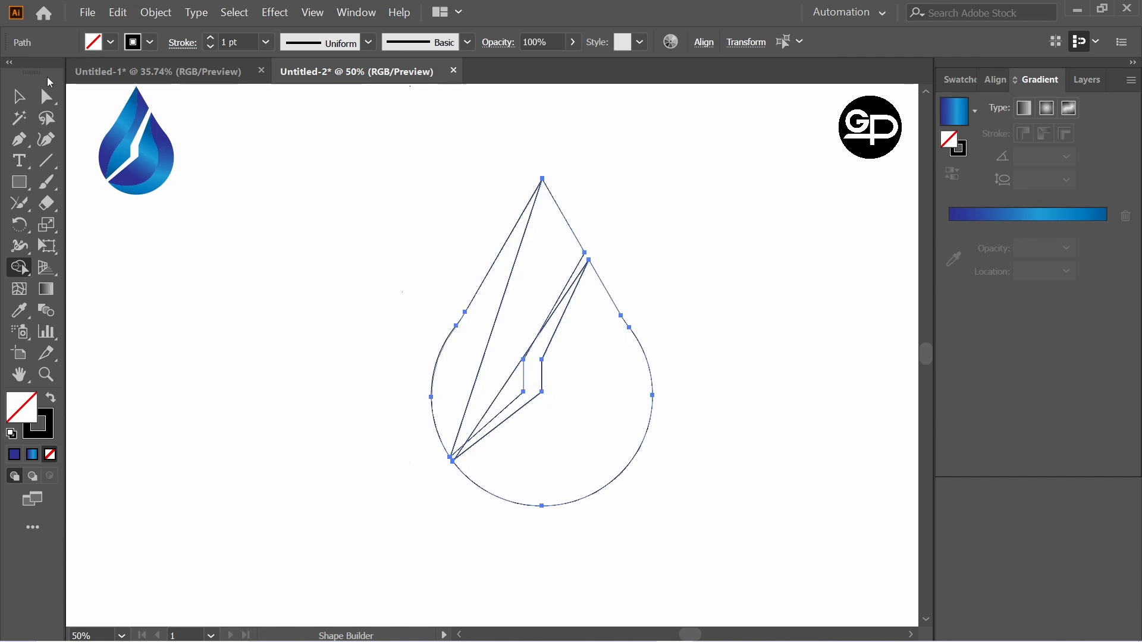
{"action": "left_click", "coordinate": [20, 96]}
{"action": "left_click", "coordinate": [240, 189]}
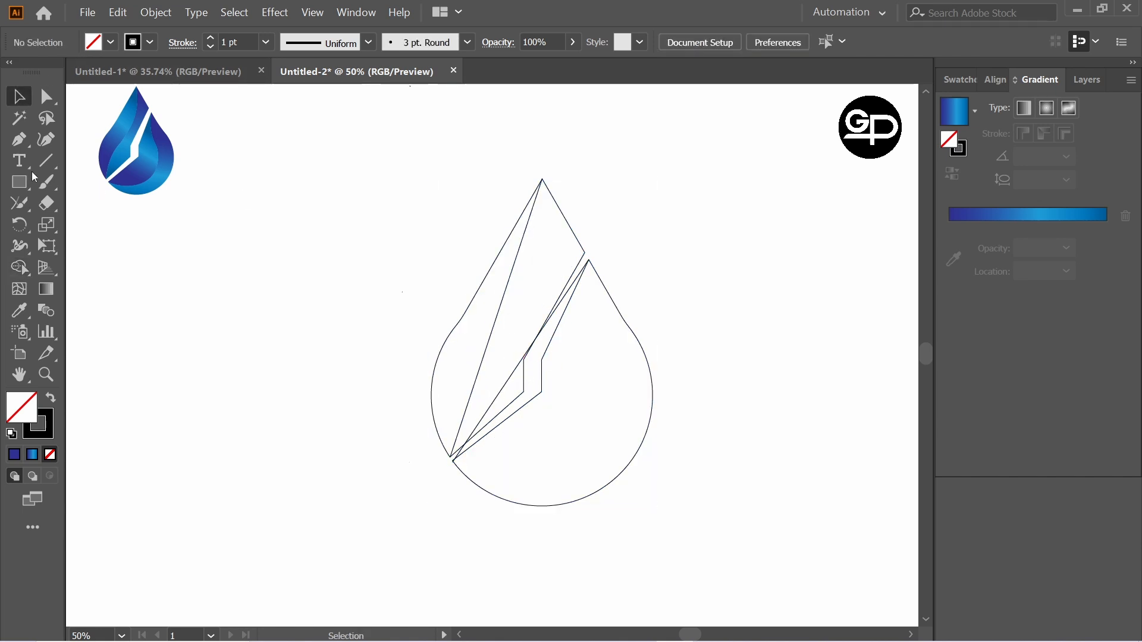
- Bend the right half's straight line with the Curvature tool into a smooth arc bulging toward the drop's lower right, shaped by three intermediate points
{"action": "left_click", "coordinate": [46, 141]}
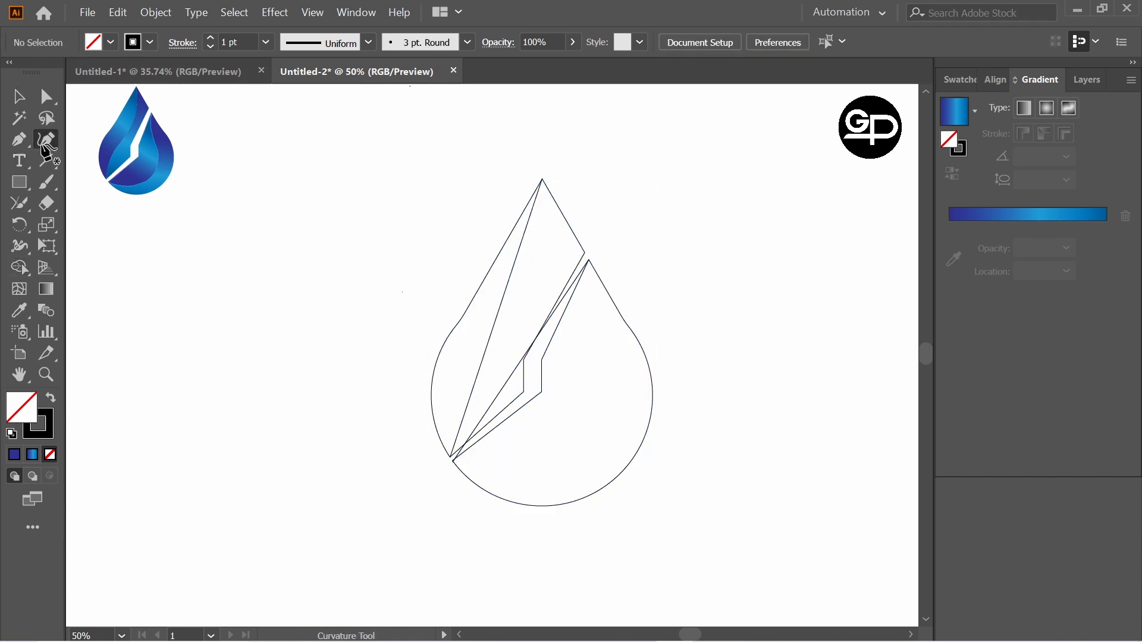
{"action": "left_click", "coordinate": [536, 361]}
{"action": "left_click_drag", "start_coordinate": [528, 364], "coordinate": [560, 429]}
{"action": "left_click_drag", "start_coordinate": [600, 346], "coordinate": [592, 345]}
{"action": "left_click_drag", "start_coordinate": [559, 429], "coordinate": [569, 443]}
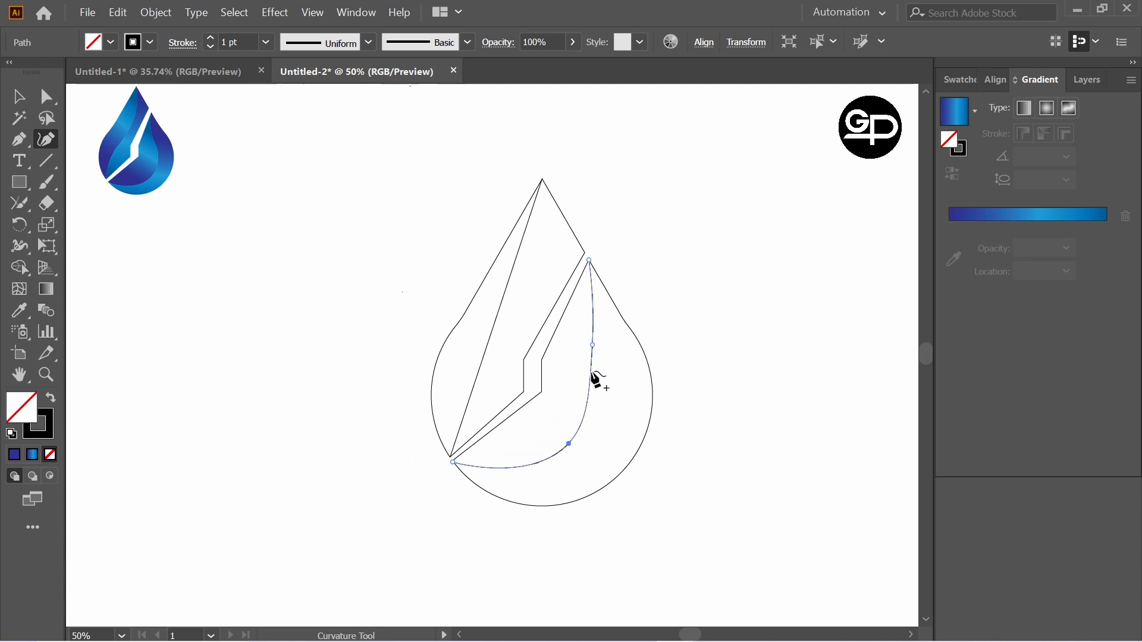
{"action": "left_click_drag", "start_coordinate": [592, 344], "coordinate": [592, 340]}
{"action": "left_click", "coordinate": [591, 401]}
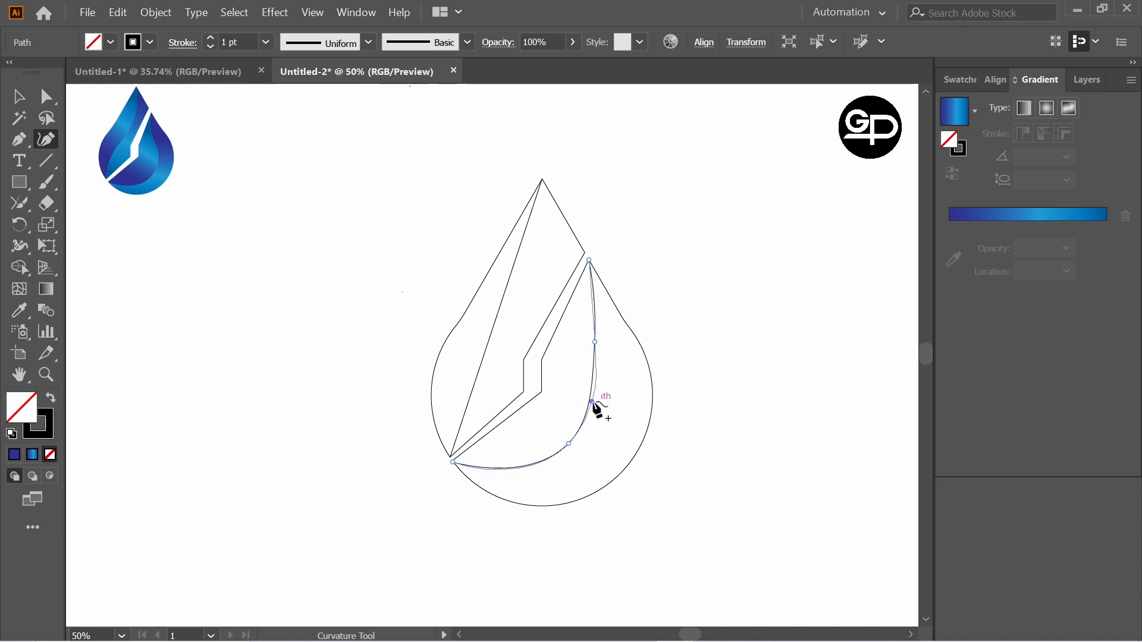
{"action": "left_click", "coordinate": [569, 443]}
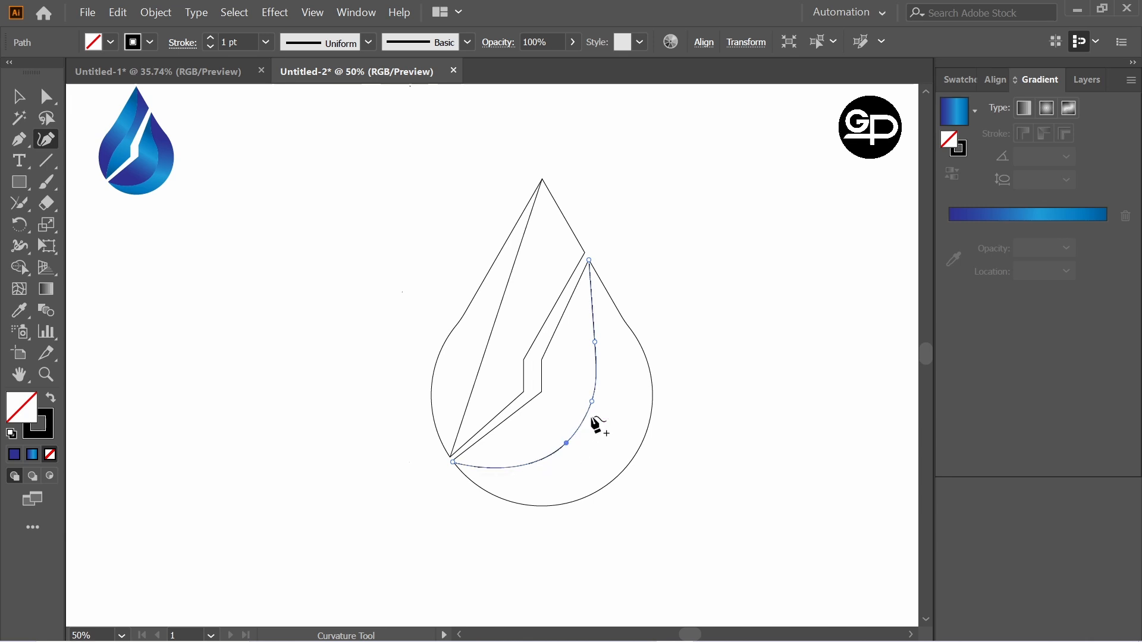
{"action": "left_click_drag", "start_coordinate": [591, 402], "coordinate": [601, 408]}
{"action": "left_click", "coordinate": [574, 456]}
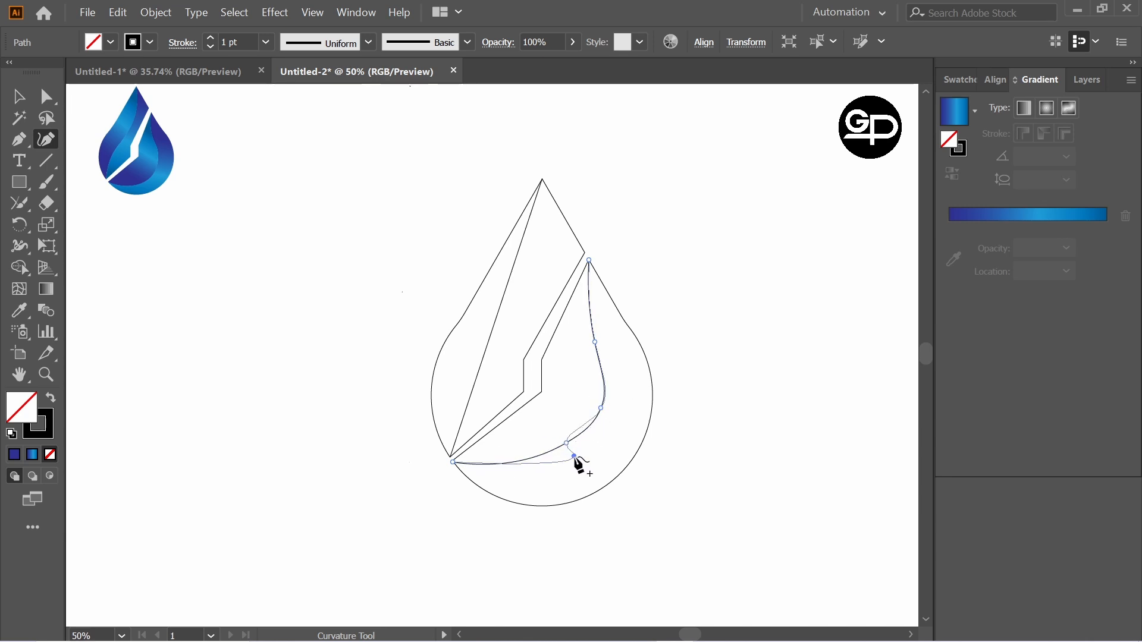
{"action": "key", "text": "ctrl+z"}
{"action": "key", "text": "ctrl+z"}
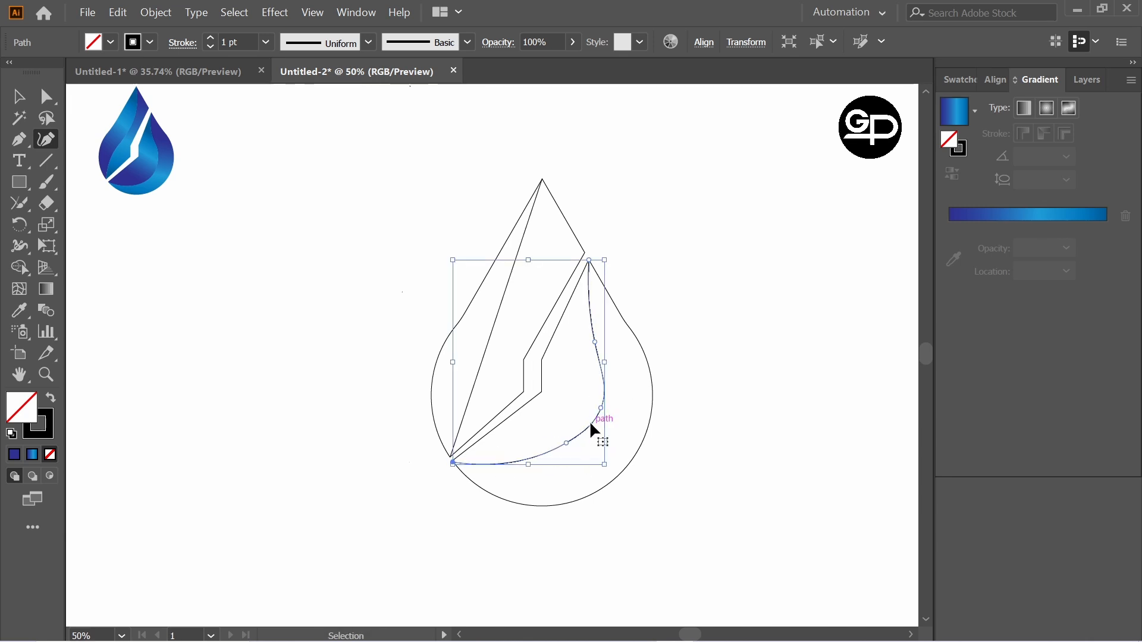
{"action": "left_click", "coordinate": [18, 96]}
{"action": "left_click", "coordinate": [685, 221]}
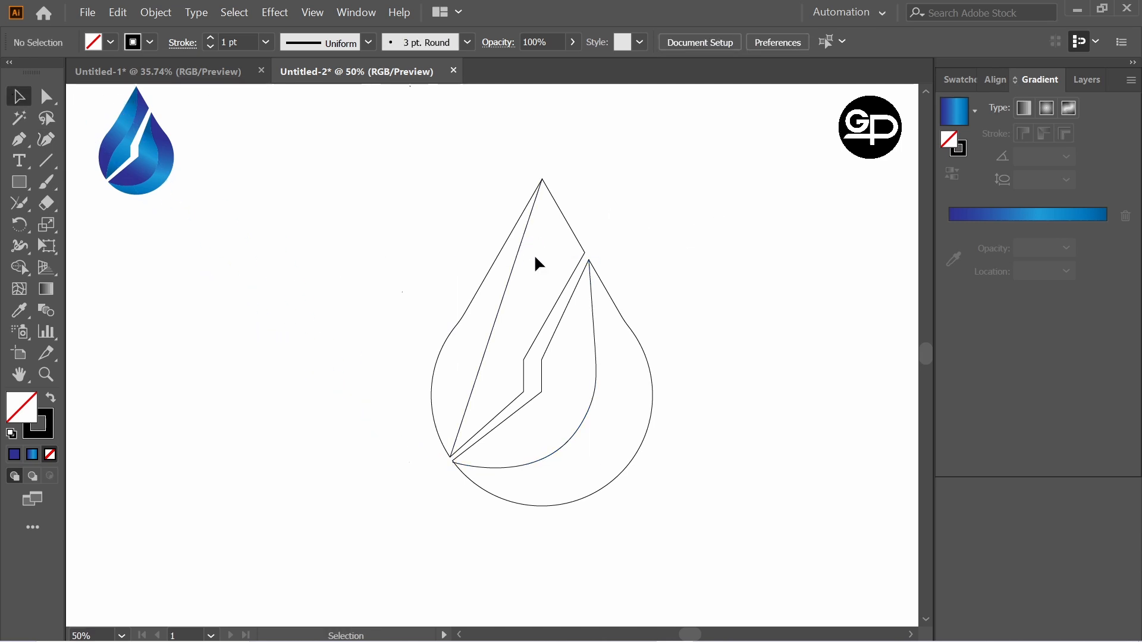
- Stretch the upper end of the left half's straight line slightly past the drop's tip
{"action": "scroll", "coordinate": [538, 262], "scroll_direction": "up", "scroll_amount": 1}
{"action": "left_click", "coordinate": [510, 325]}
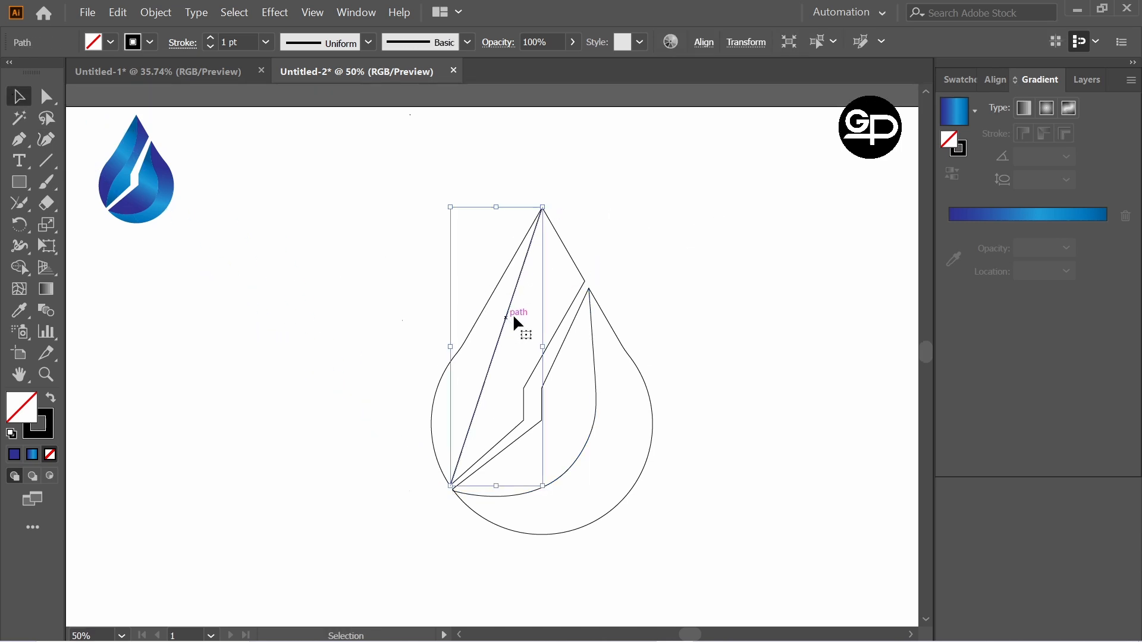
{"action": "scroll", "coordinate": [544, 230], "scroll_direction": "up", "scroll_amount": 4}
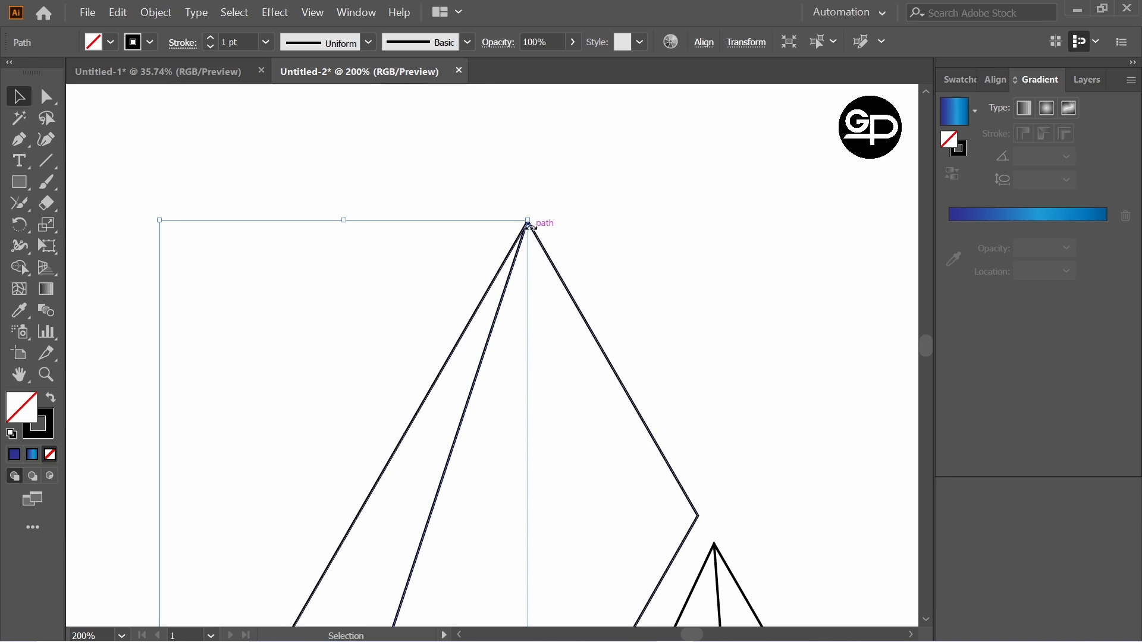
{"action": "left_click_drag", "start_coordinate": [526, 221], "coordinate": [531, 210]}
- Stretch the lower end of the same straight line slightly past the left half's lower corner
{"action": "scroll", "coordinate": [579, 216], "scroll_direction": "down", "scroll_amount": 10}
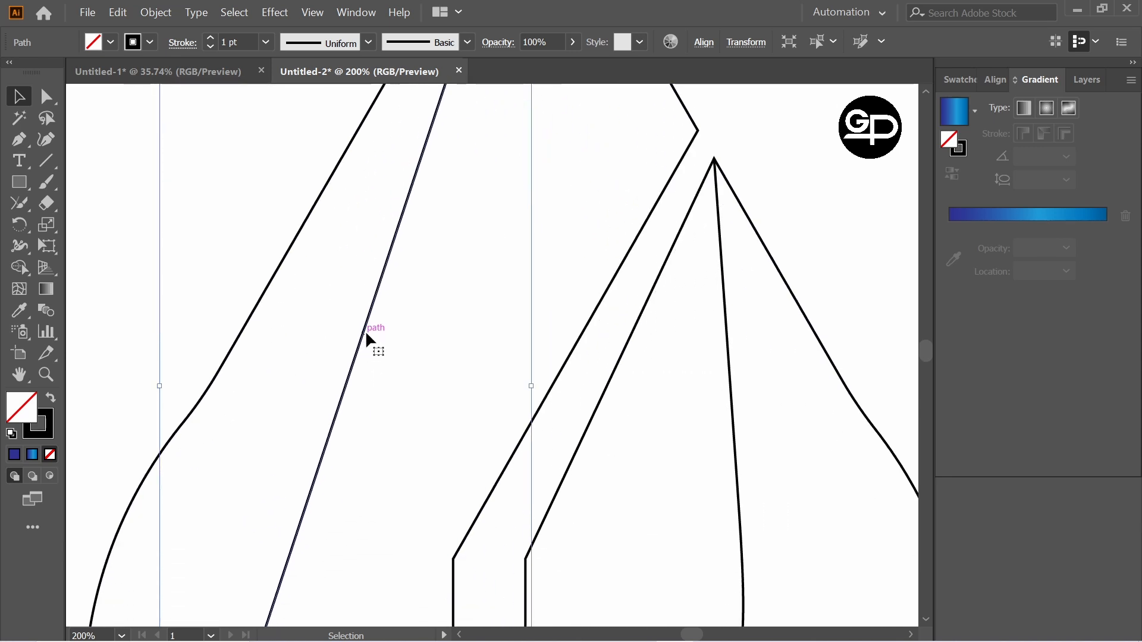
{"action": "scroll", "coordinate": [368, 329], "scroll_direction": "down", "scroll_amount": 2}
{"action": "scroll", "coordinate": [388, 332], "scroll_direction": "down", "scroll_amount": 5}
{"action": "scroll", "coordinate": [224, 502], "scroll_direction": "down", "scroll_amount": 1}
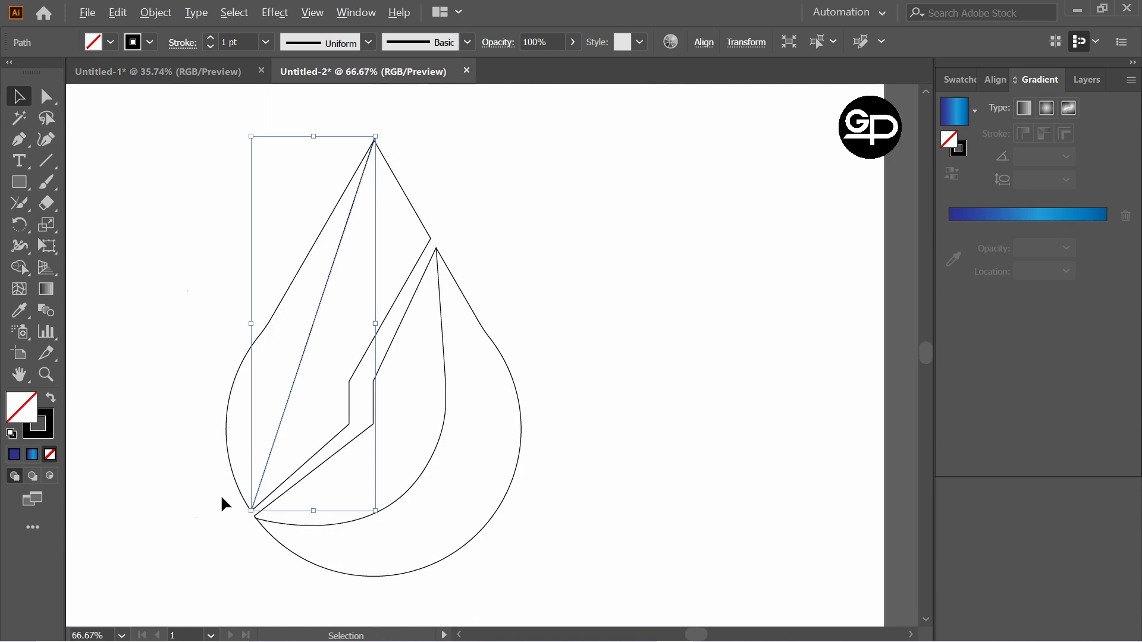
{"action": "scroll", "coordinate": [222, 497], "scroll_direction": "down", "scroll_amount": 1}
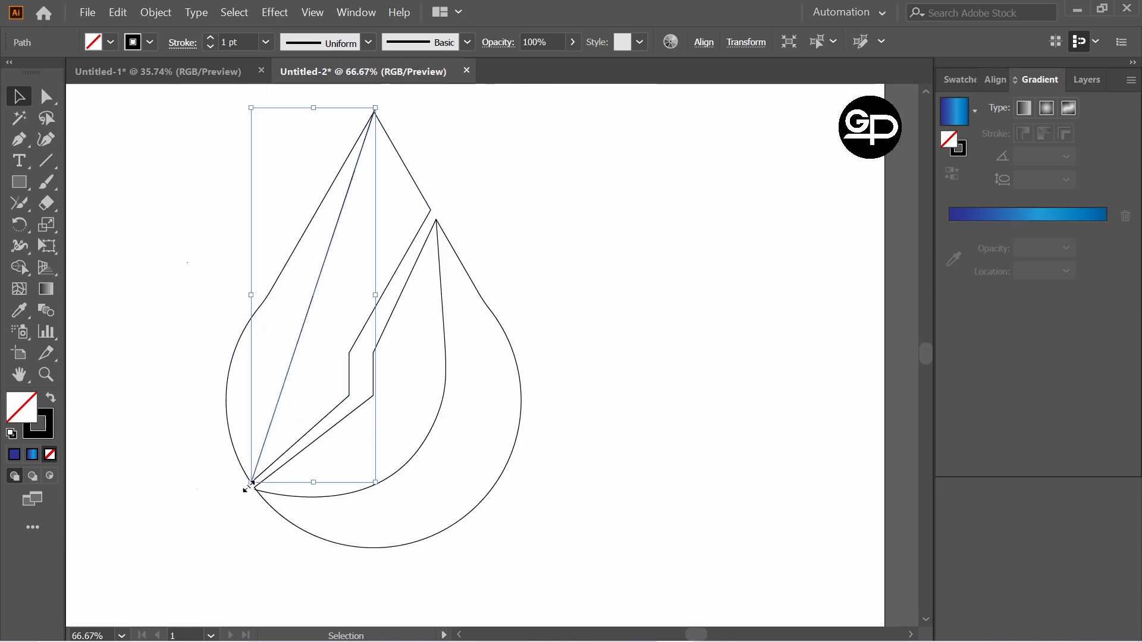
{"action": "left_click_drag", "start_coordinate": [251, 483], "coordinate": [248, 498]}
{"action": "scroll", "coordinate": [330, 392], "scroll_direction": "down", "scroll_amount": 1}
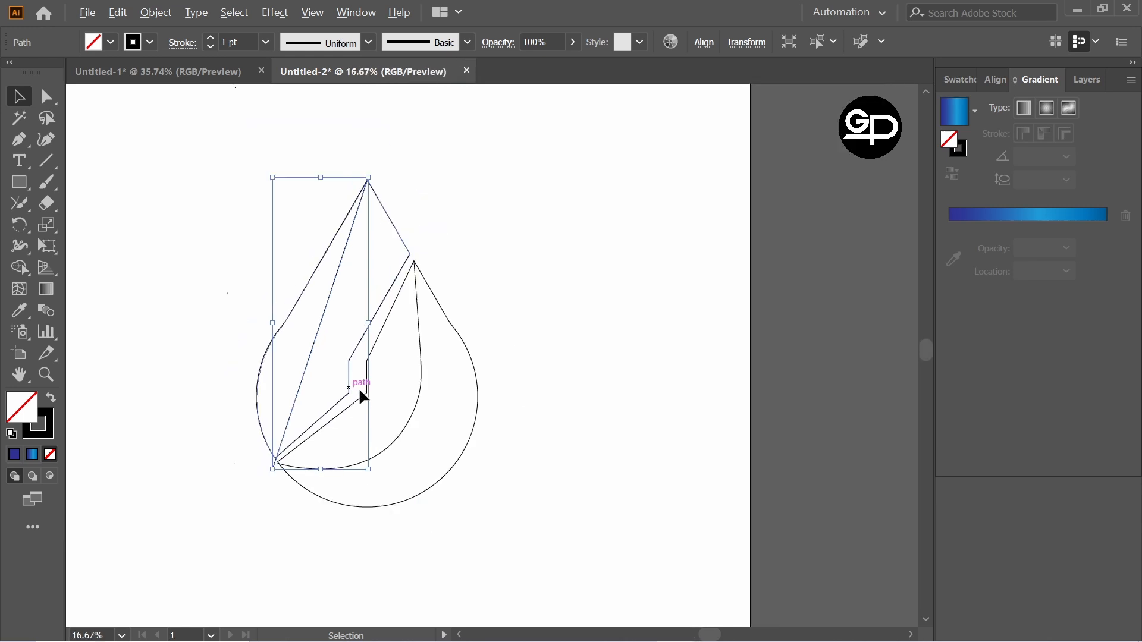
{"action": "scroll", "coordinate": [359, 387], "scroll_direction": "down", "scroll_amount": 3}
{"action": "scroll", "coordinate": [309, 379], "scroll_direction": "up", "scroll_amount": 3}
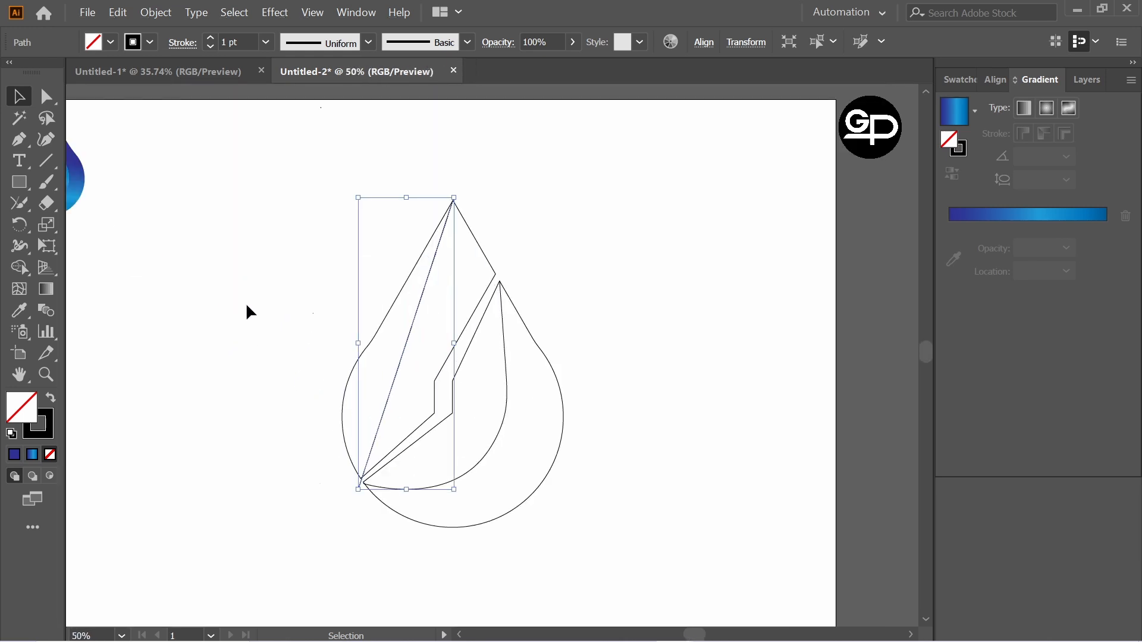
- Trim the overhanging ends of the left half's straight line at the drop's tip and lower corner with the Shape Builder
{"action": "left_click_drag", "start_coordinate": [245, 300], "coordinate": [369, 314]}
{"action": "left_click_drag", "start_coordinate": [265, 270], "coordinate": [339, 230]}
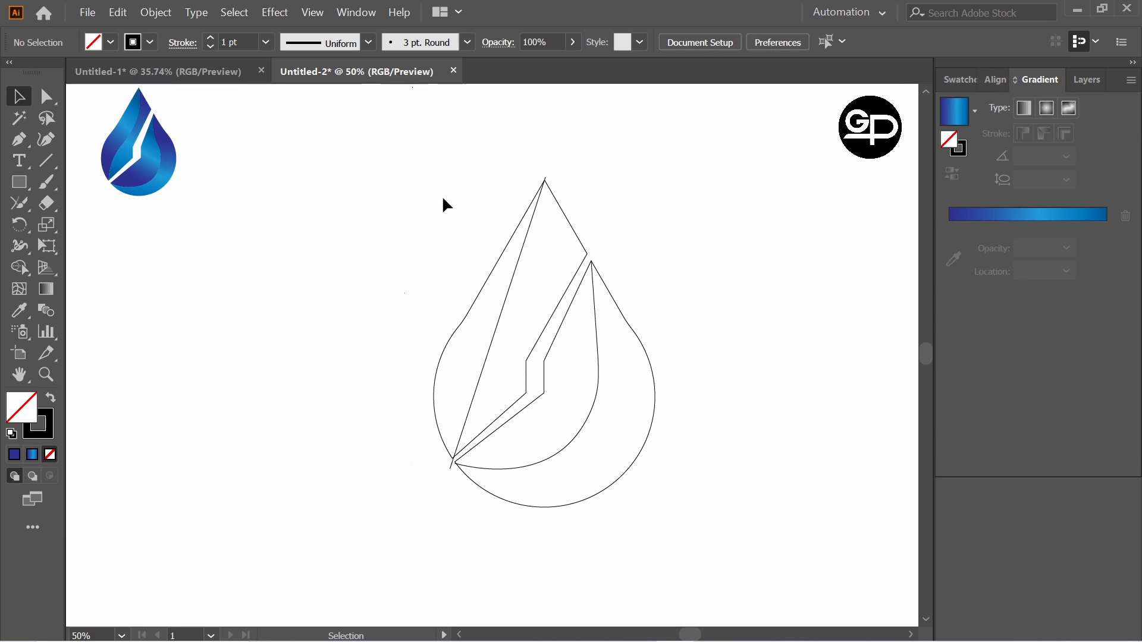
{"action": "left_click_drag", "start_coordinate": [364, 145], "coordinate": [690, 339]}
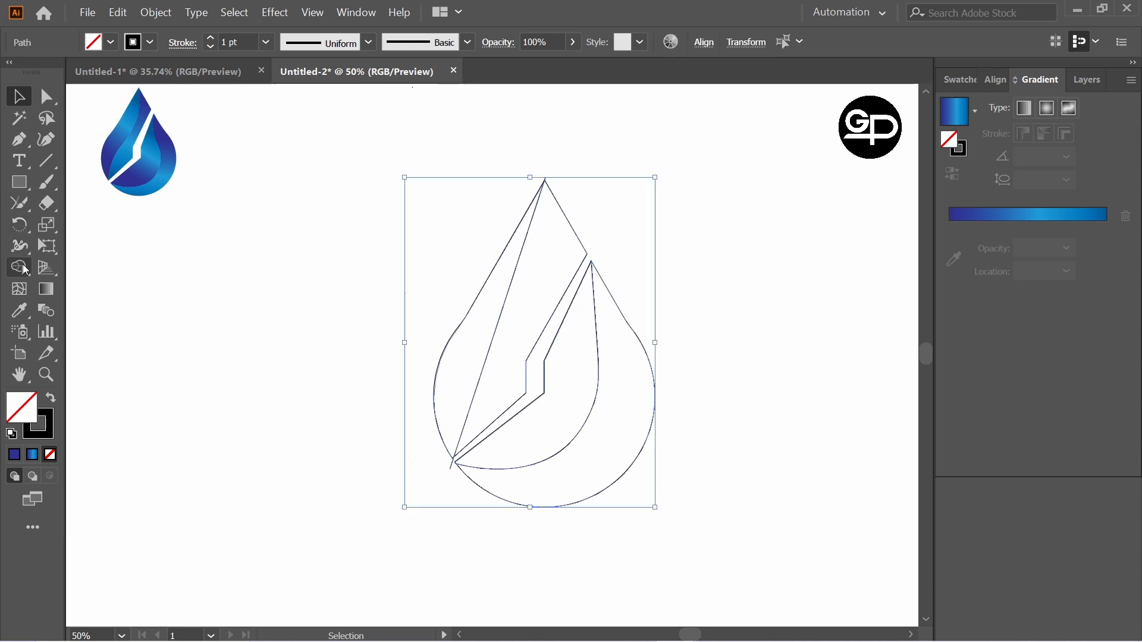
{"action": "left_click", "coordinate": [19, 267]}
{"action": "left_click", "coordinate": [95, 266]}
{"action": "scroll", "coordinate": [561, 158], "scroll_direction": "up", "scroll_amount": 2}
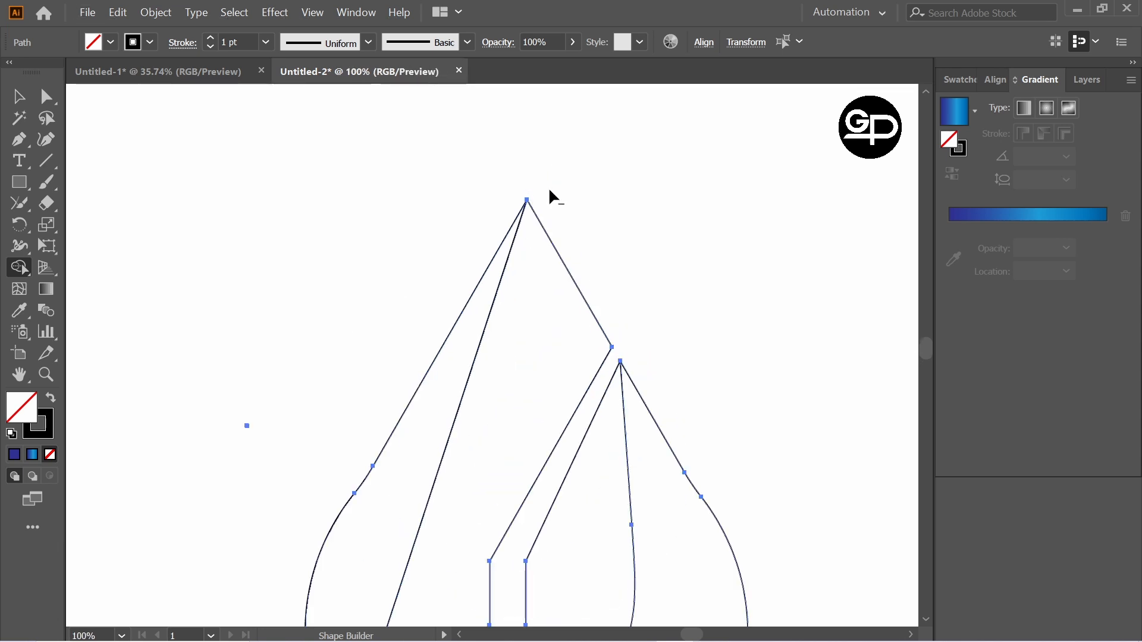
{"action": "scroll", "coordinate": [552, 194], "scroll_direction": "down", "scroll_amount": 3}
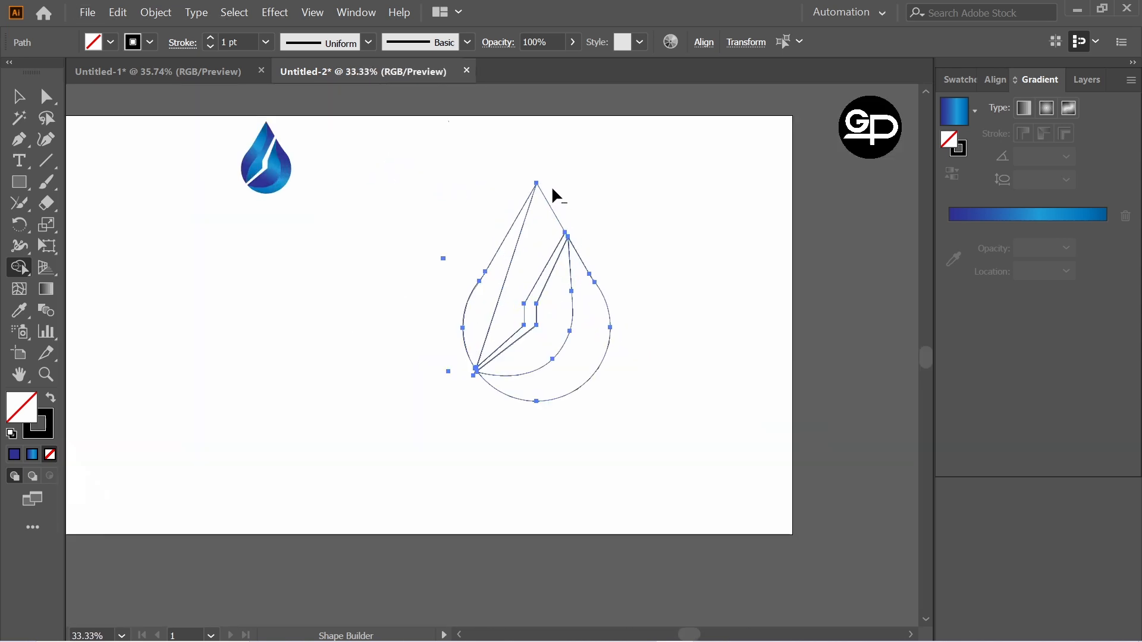
{"action": "scroll", "coordinate": [552, 185], "scroll_direction": "up", "scroll_amount": 1}
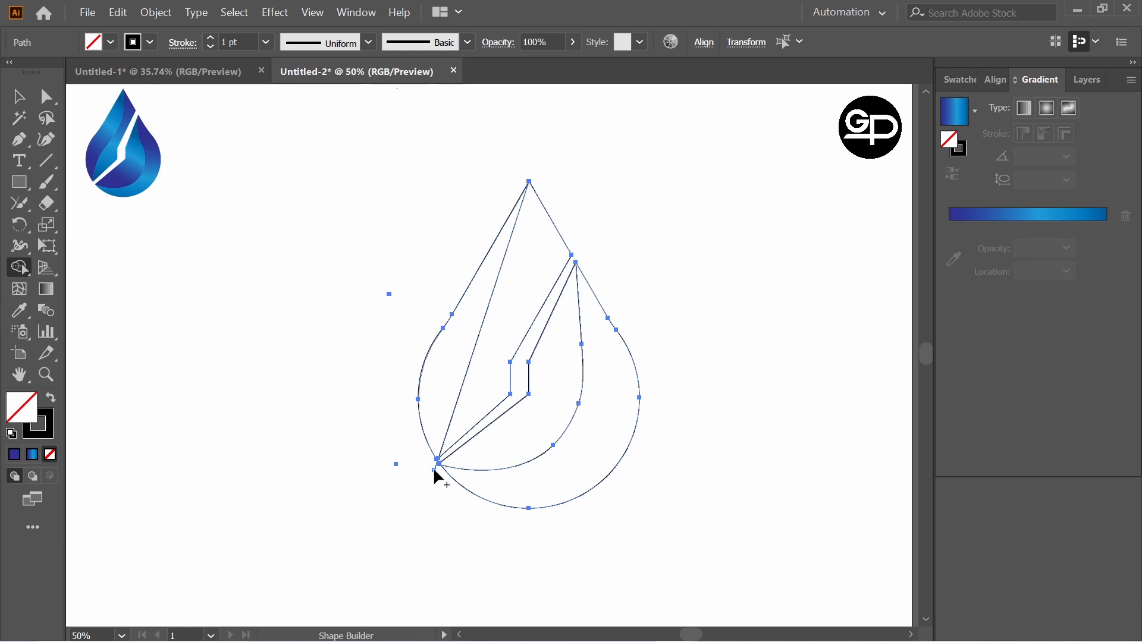
{"action": "left_click", "coordinate": [18, 96]}
{"action": "left_click", "coordinate": [317, 228]}
- Bend the left half's straight line into a smooth S-curve with the Curvature tool, shaped by two intermediate points
{"action": "left_click", "coordinate": [491, 301]}
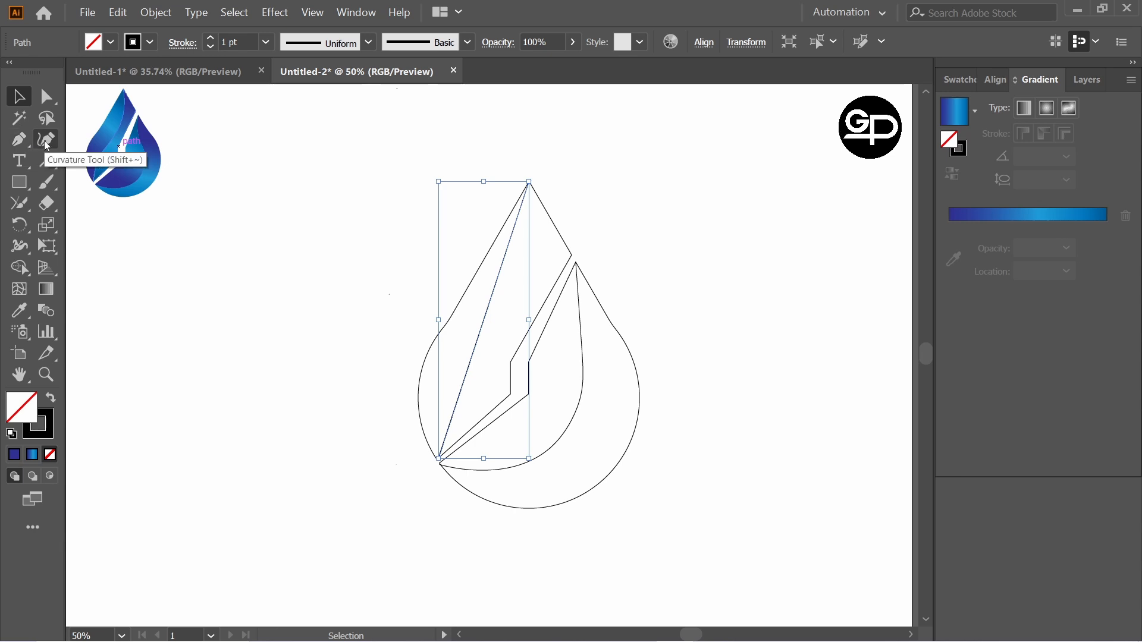
{"action": "left_click", "coordinate": [46, 140]}
{"action": "left_click", "coordinate": [477, 321]}
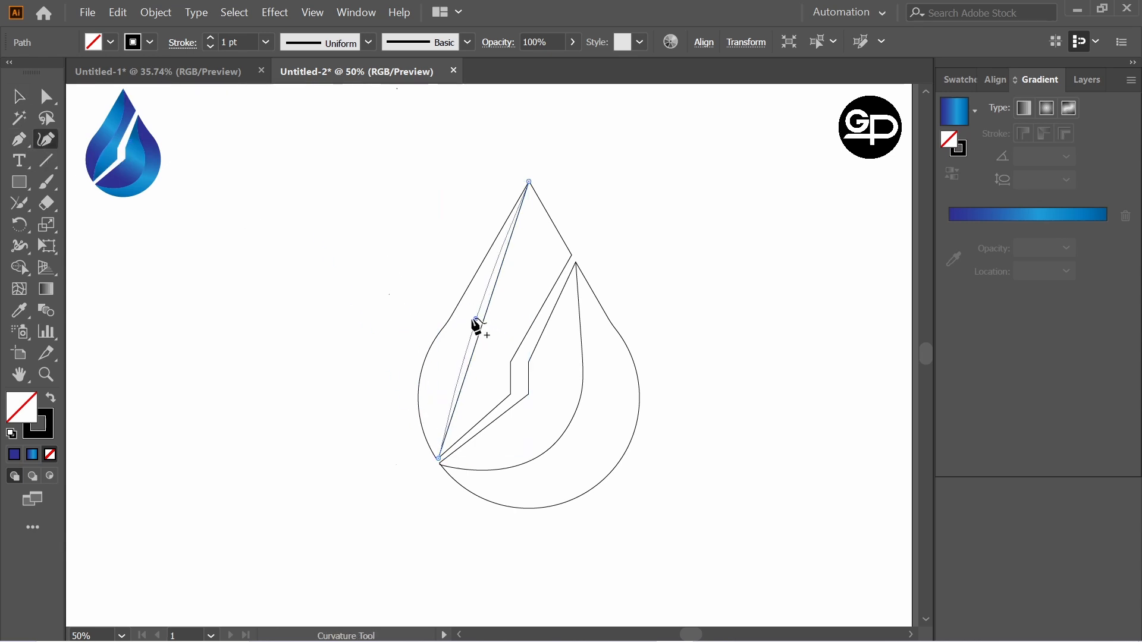
{"action": "left_click_drag", "start_coordinate": [475, 319], "coordinate": [470, 317]}
{"action": "left_click_drag", "start_coordinate": [488, 267], "coordinate": [509, 269]}
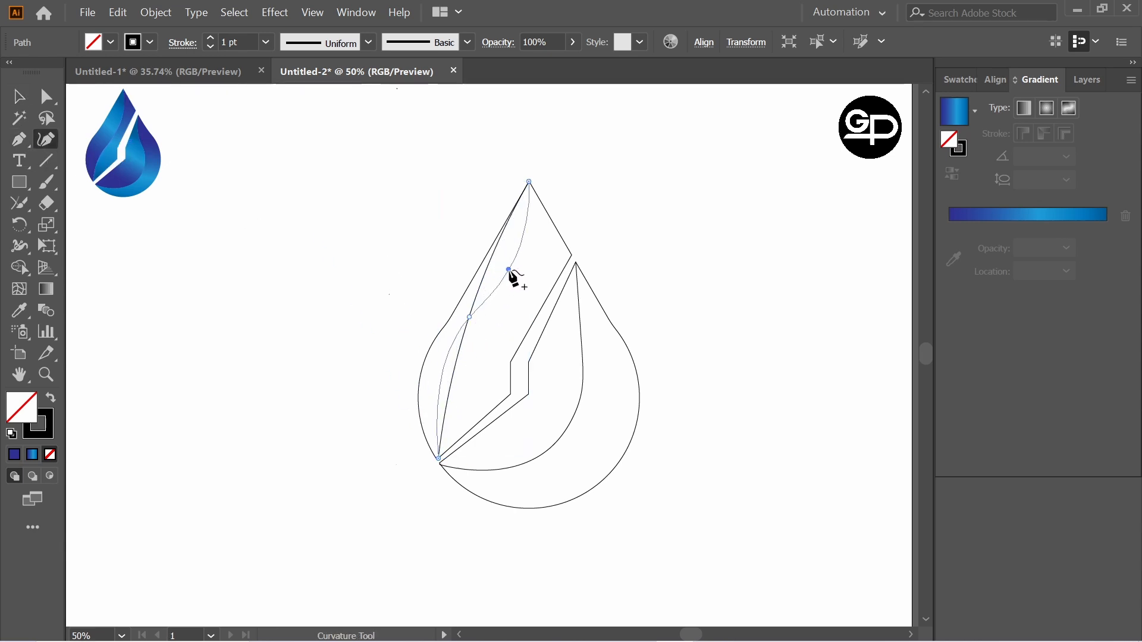
{"action": "left_click_drag", "start_coordinate": [469, 316], "coordinate": [479, 337]}
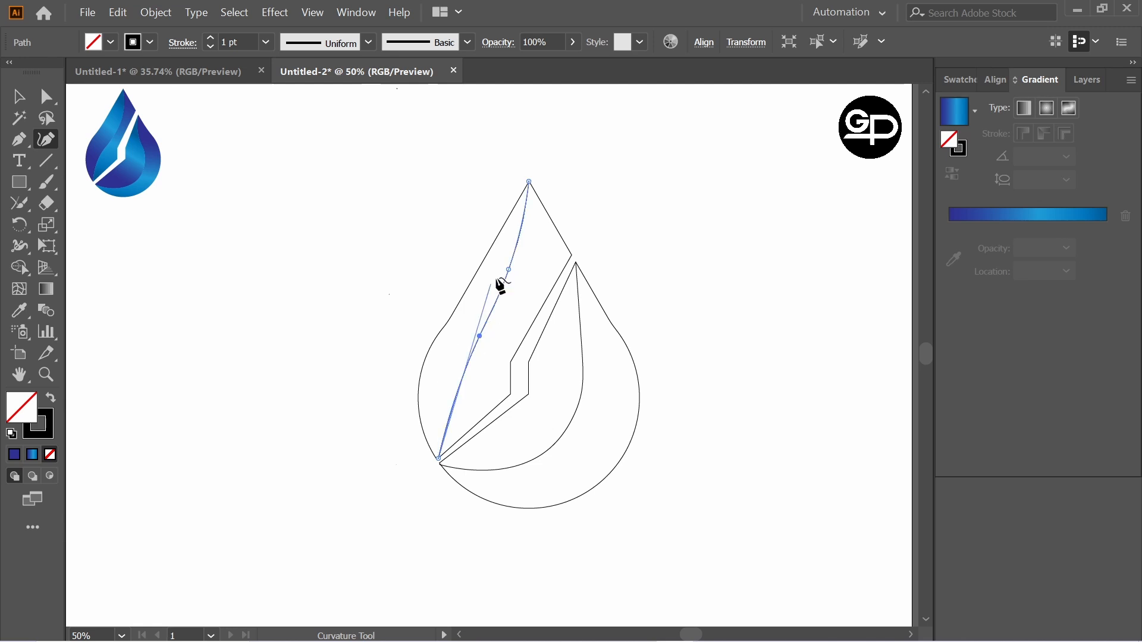
{"action": "left_click_drag", "start_coordinate": [508, 270], "coordinate": [521, 272]}
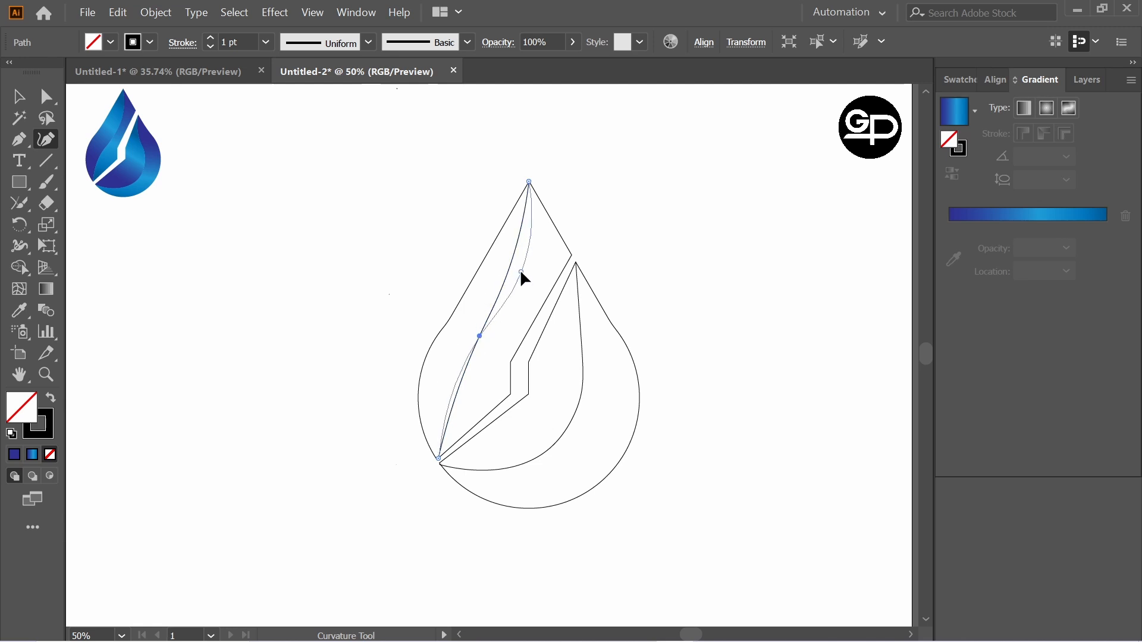
{"action": "left_click", "coordinate": [438, 457]}
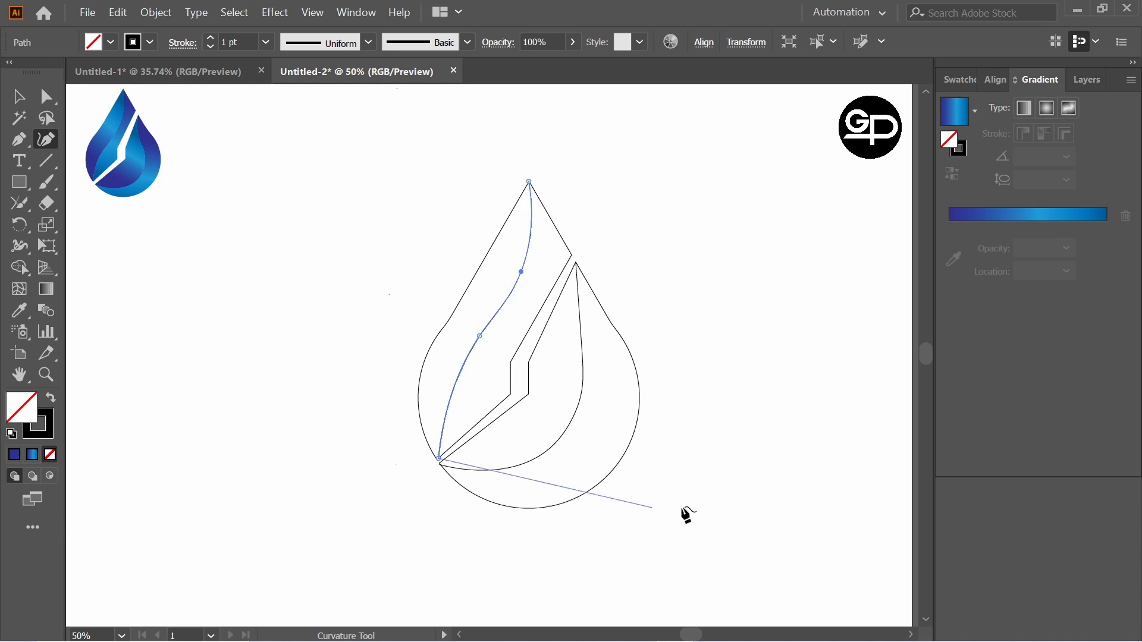
{"action": "left_click", "coordinate": [367, 212]}
{"action": "key", "text": "v"}
{"action": "left_click", "coordinate": [248, 151]}
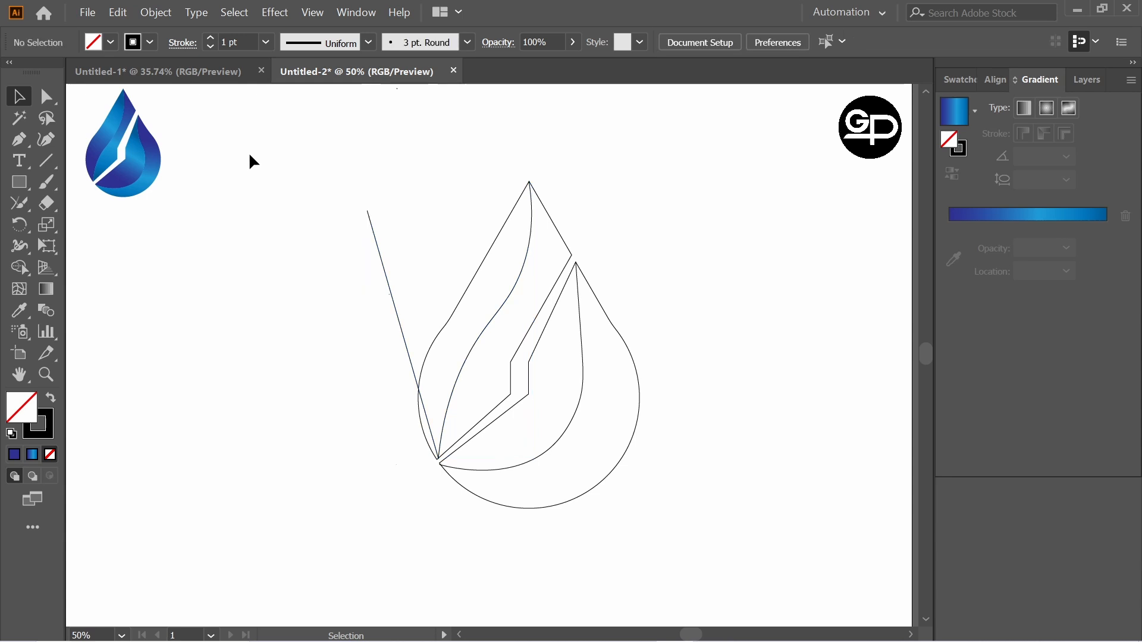
{"action": "key", "text": "ctrl+z"}
{"action": "key", "text": "ctrl+z"}
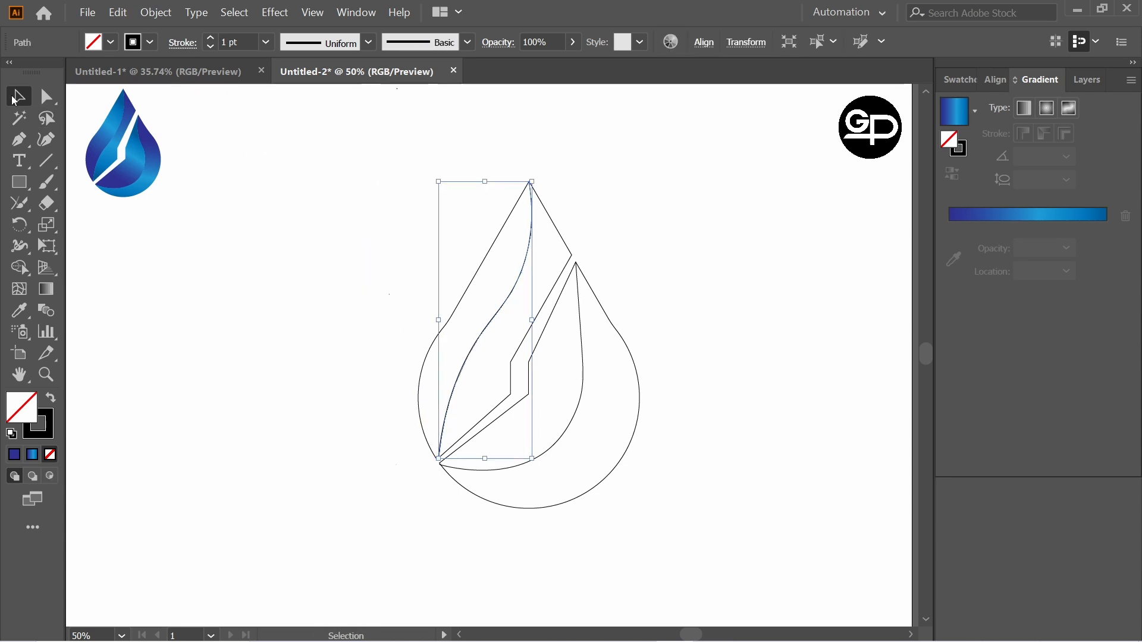
- Split both halves of the drop along their inner curves into separate regions with the Shape Builder
{"action": "left_click_drag", "start_coordinate": [393, 152], "coordinate": [723, 494]}
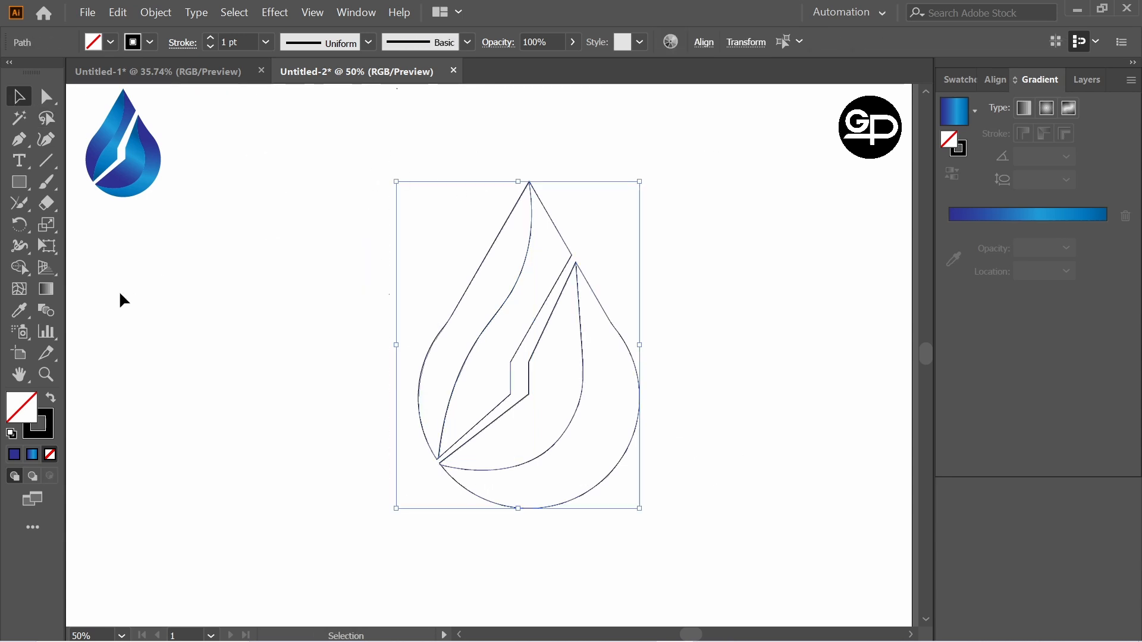
{"action": "left_click_drag", "start_coordinate": [26, 270], "coordinate": [90, 262]}
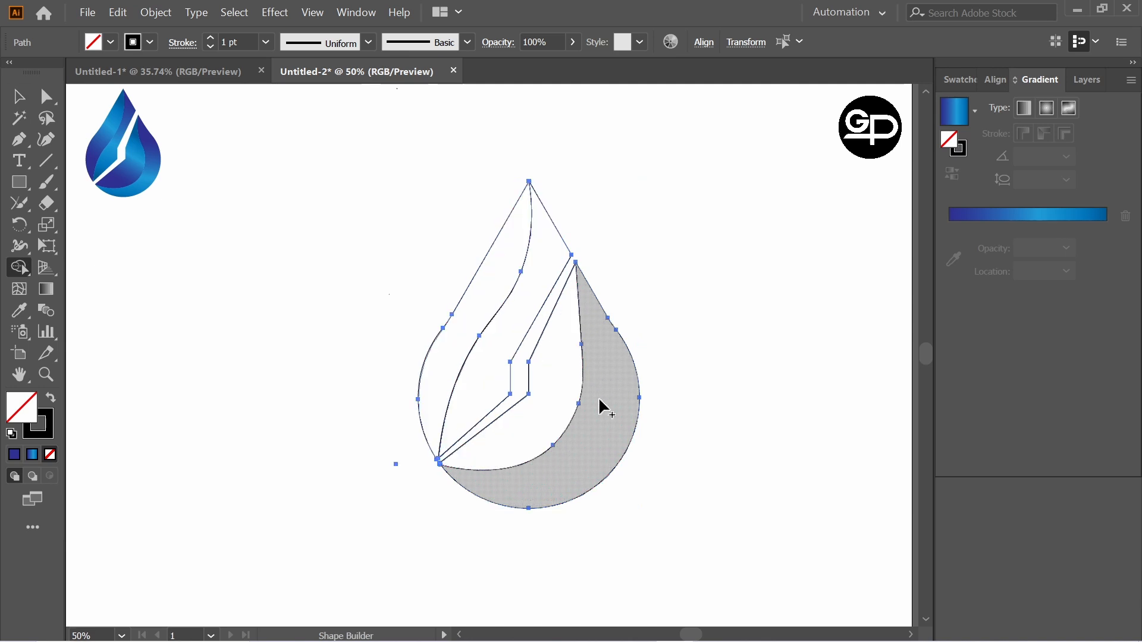
{"action": "left_click", "coordinate": [18, 96]}
{"action": "left_click", "coordinate": [401, 247]}
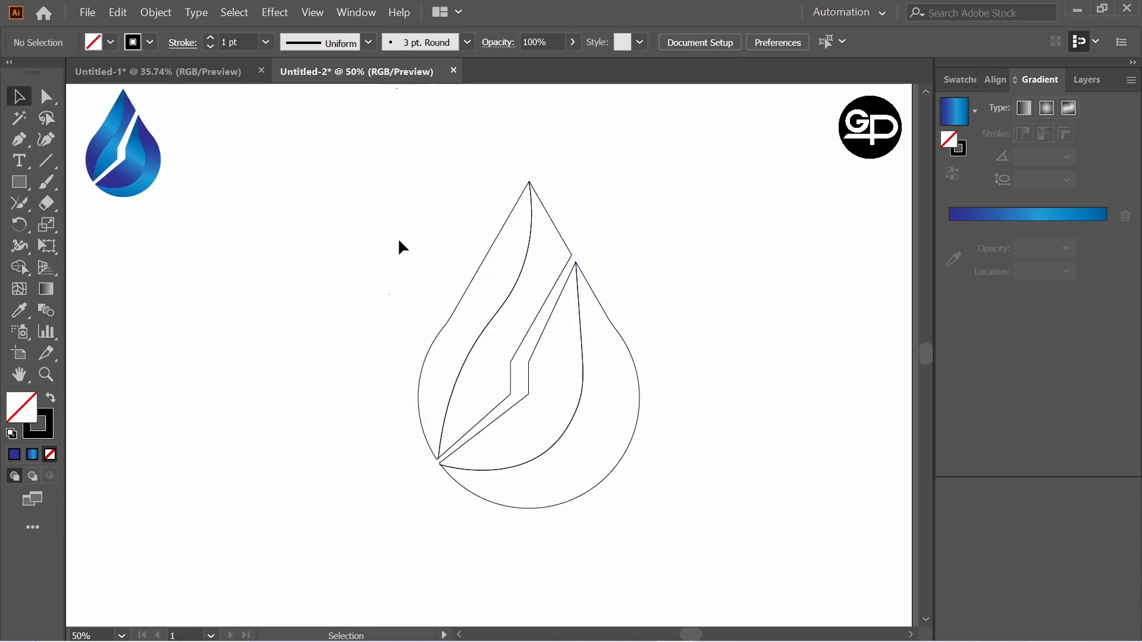
{"action": "left_click_drag", "start_coordinate": [417, 194], "coordinate": [733, 450]}
{"action": "left_click", "coordinate": [613, 244]}
{"action": "left_click_drag", "start_coordinate": [385, 183], "coordinate": [705, 490]}
{"action": "key", "text": "ctrl"}
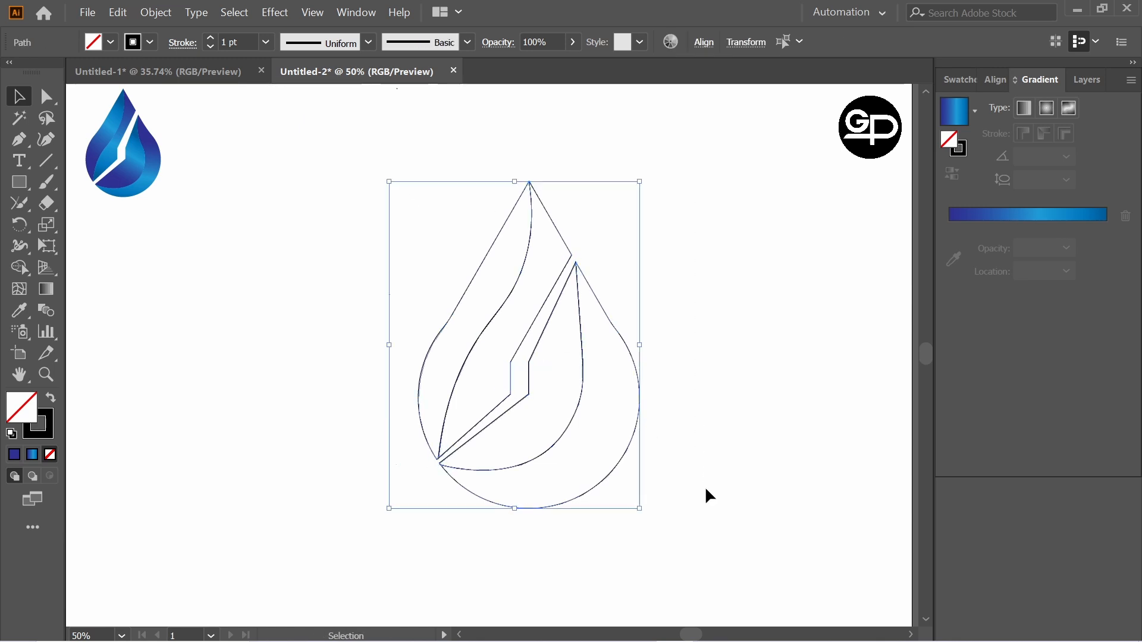
{"action": "left_click", "coordinate": [760, 330]}
- Fill the right half's outer crescent with the preset blue linear gradient and recolour its first stop dark navy
{"action": "left_click", "coordinate": [635, 363]}
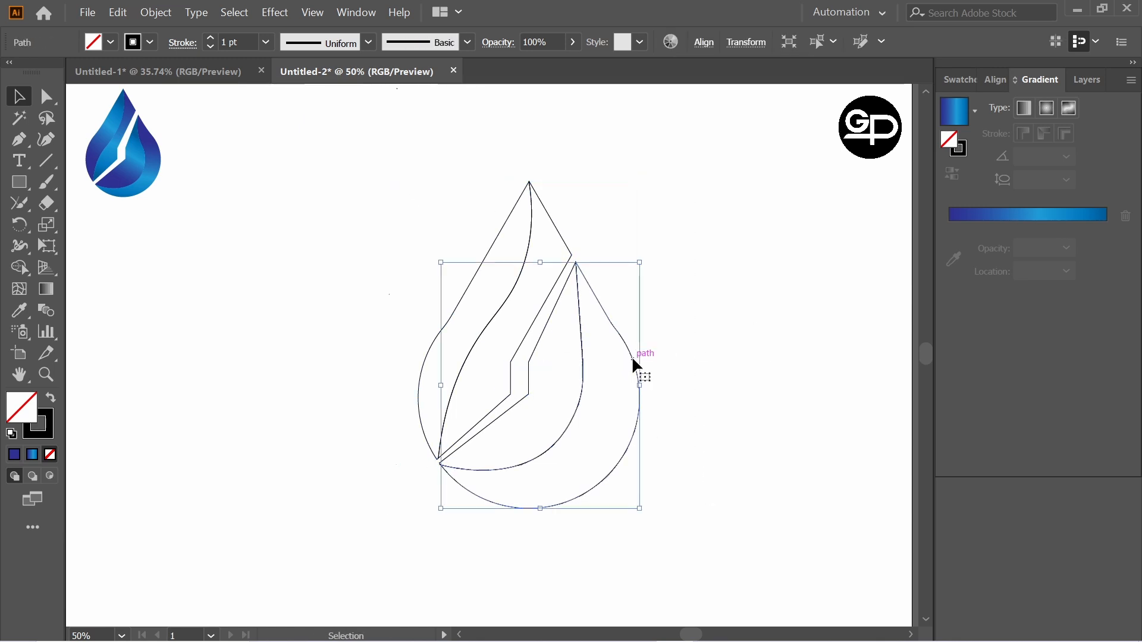
{"action": "left_click", "coordinate": [976, 111]}
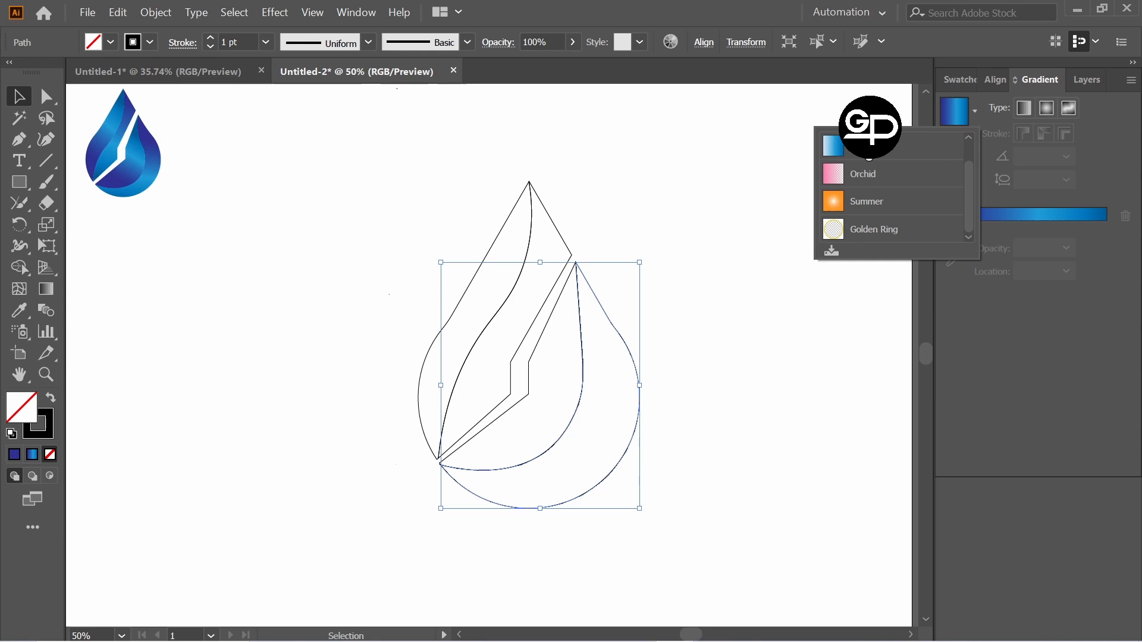
{"action": "left_click", "coordinate": [868, 177]}
{"action": "double_click", "coordinate": [950, 248]}
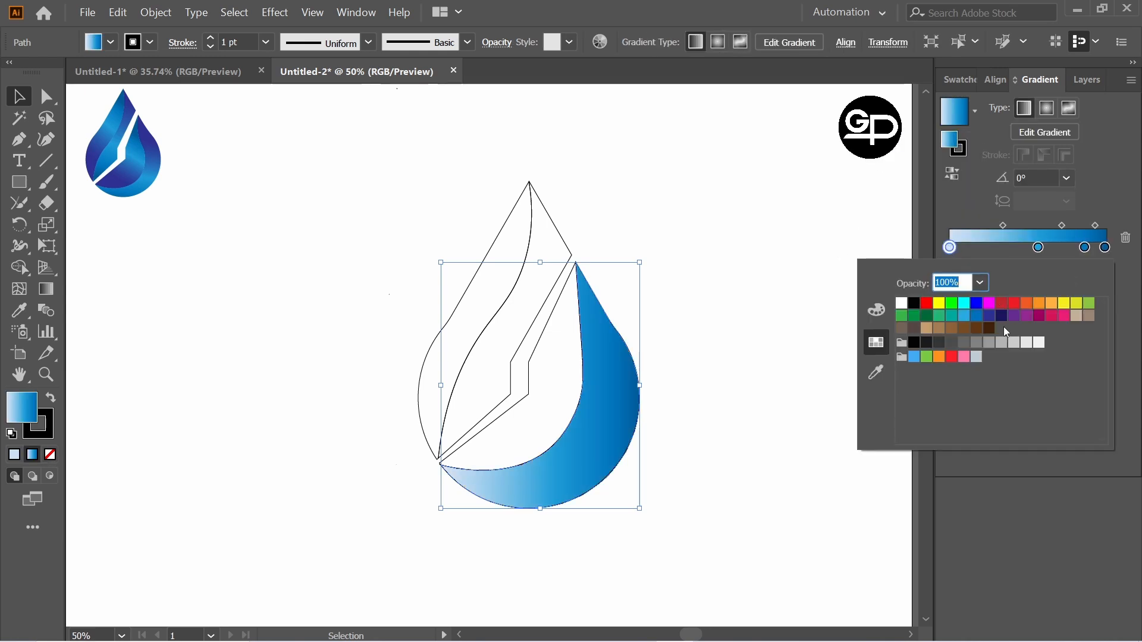
{"action": "left_click", "coordinate": [990, 315]}
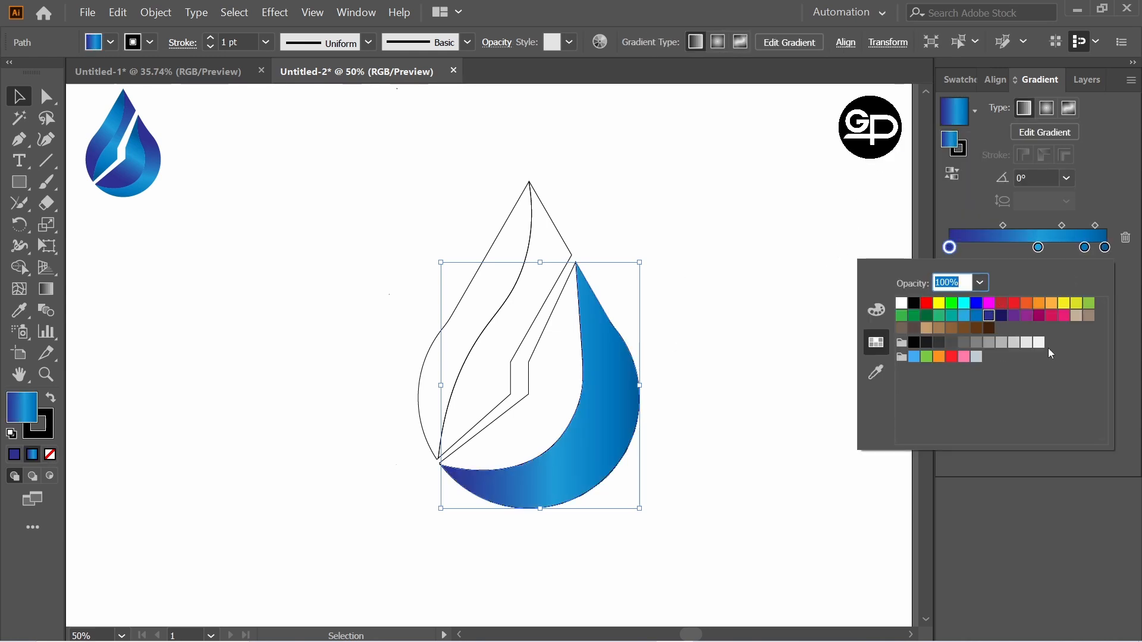
{"action": "left_click", "coordinate": [1001, 320]}
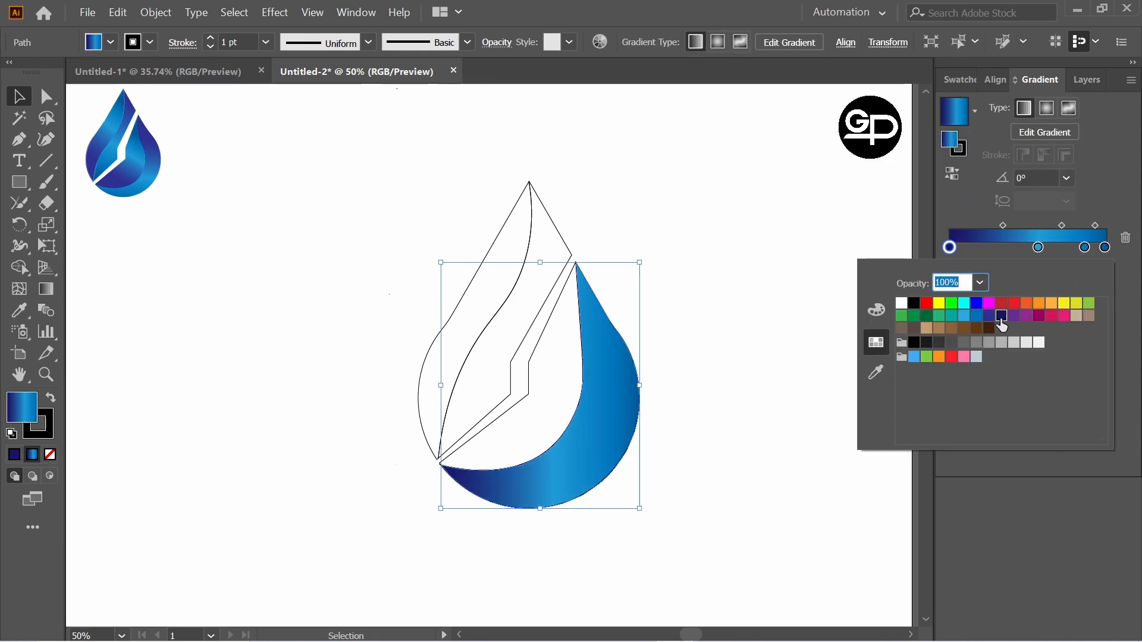
{"action": "left_click", "coordinate": [550, 311]}
- Apply the same navy-to-blue gradient to the right half's inner region and both regions of the left half
{"action": "left_click", "coordinate": [550, 311]}
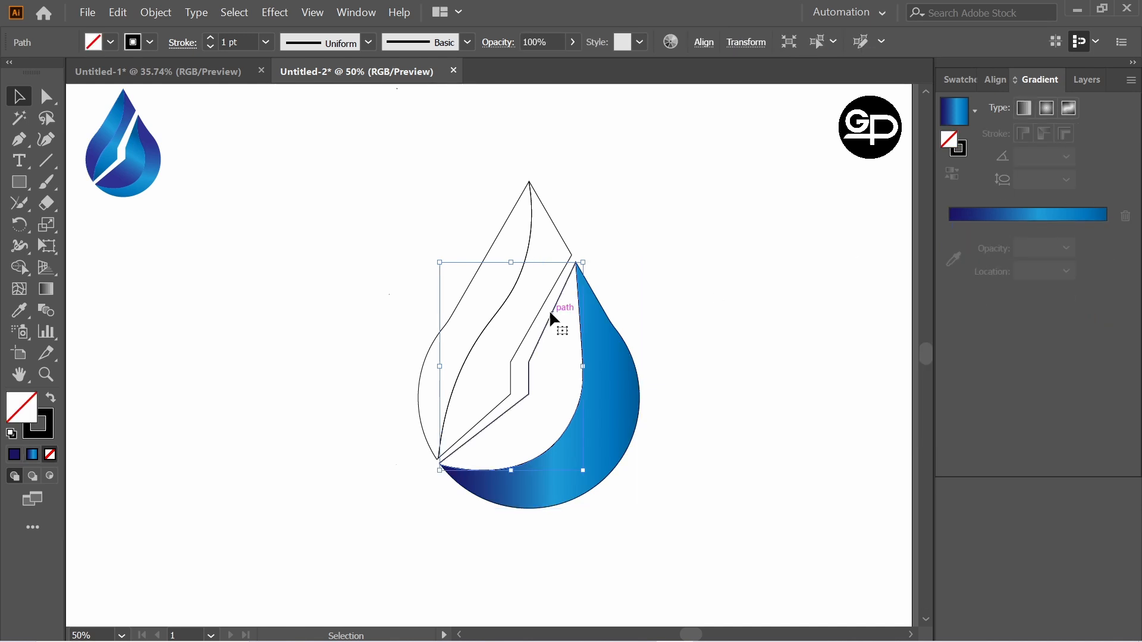
{"action": "left_click", "coordinate": [956, 115]}
{"action": "left_click", "coordinate": [570, 254]}
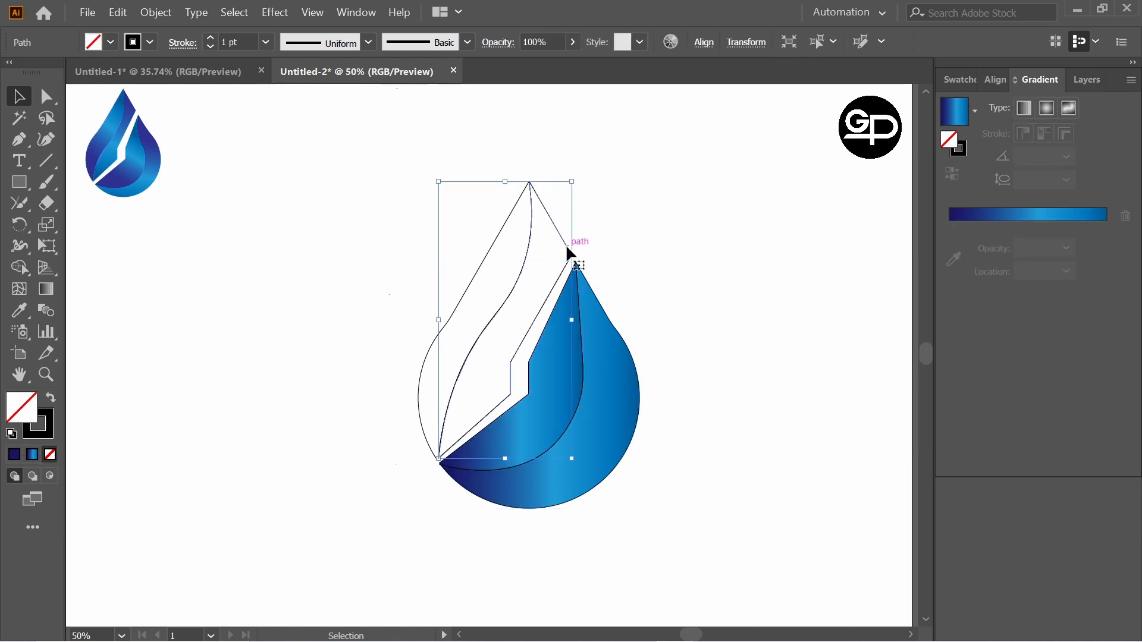
{"action": "left_click", "coordinate": [968, 110]}
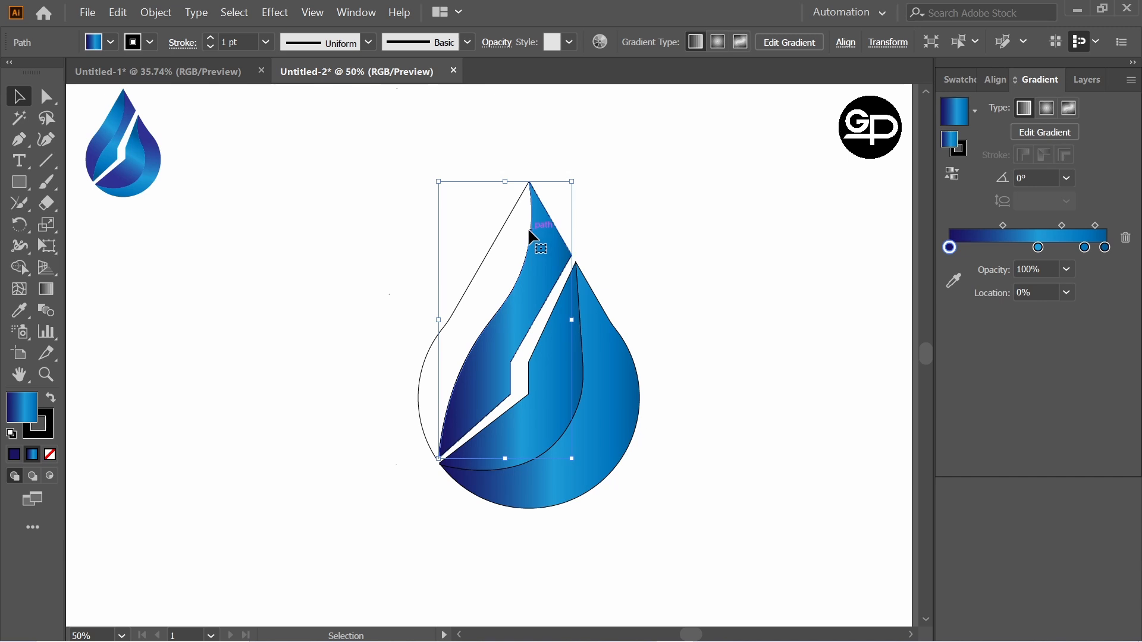
{"action": "left_click", "coordinate": [510, 214]}
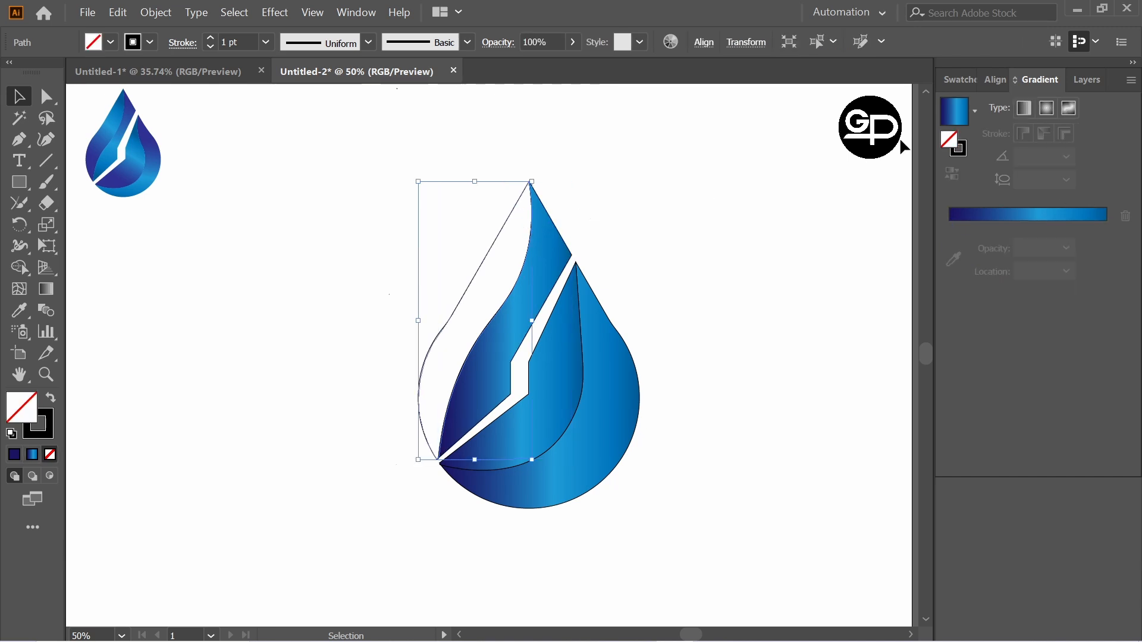
{"action": "left_click", "coordinate": [958, 122]}
- Redirect the outer crescent's gradient to about -106° so that navy starts at its upper point and blue runs downward
{"action": "left_click", "coordinate": [757, 297]}
{"action": "left_click", "coordinate": [616, 423]}
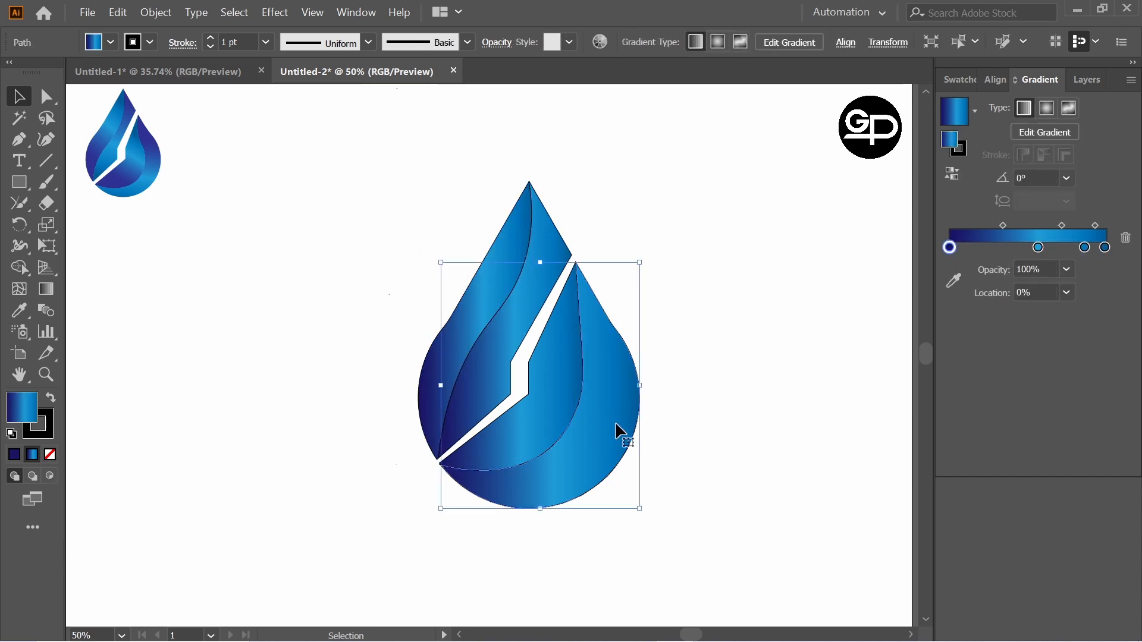
{"action": "left_click", "coordinate": [48, 291]}
{"action": "left_click_drag", "start_coordinate": [653, 276], "coordinate": [570, 545]}
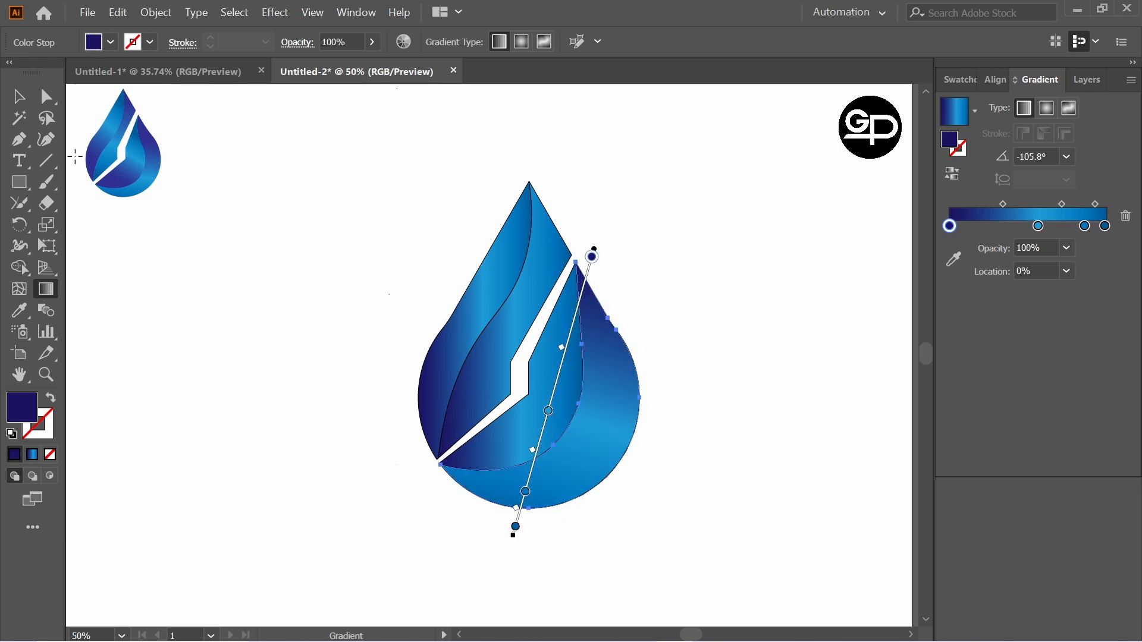
- Redirect the gradient of the left half's inner region to about -108°, running from navy near the tip down to blue
{"action": "left_click", "coordinate": [19, 97]}
{"action": "left_click", "coordinate": [536, 299]}
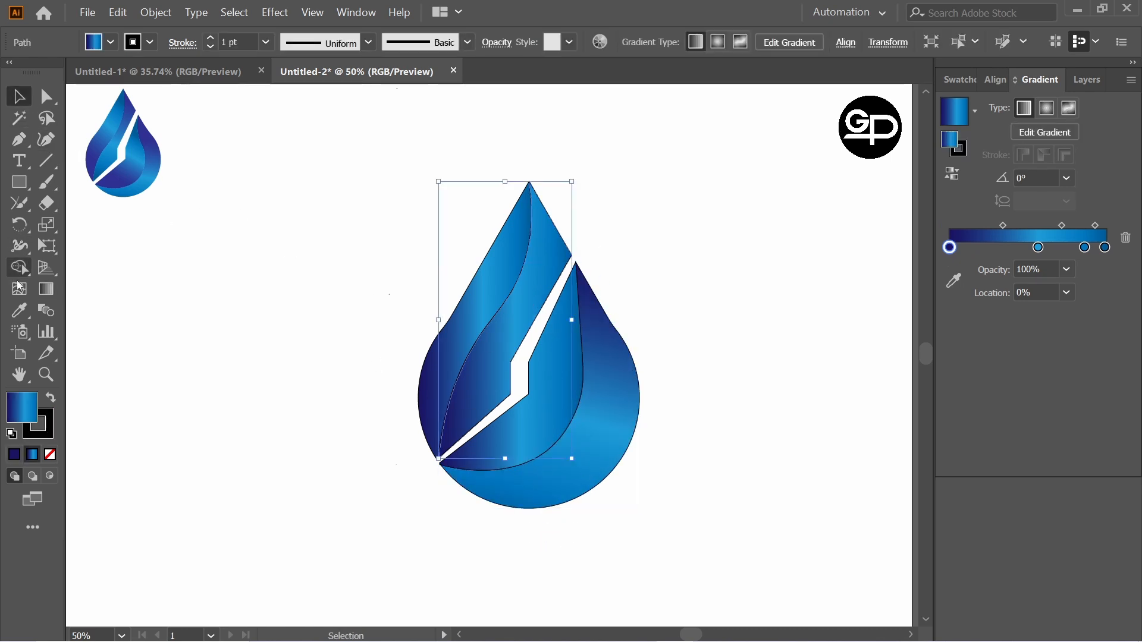
{"action": "left_click", "coordinate": [47, 289]}
{"action": "left_click_drag", "start_coordinate": [558, 186], "coordinate": [476, 432]}
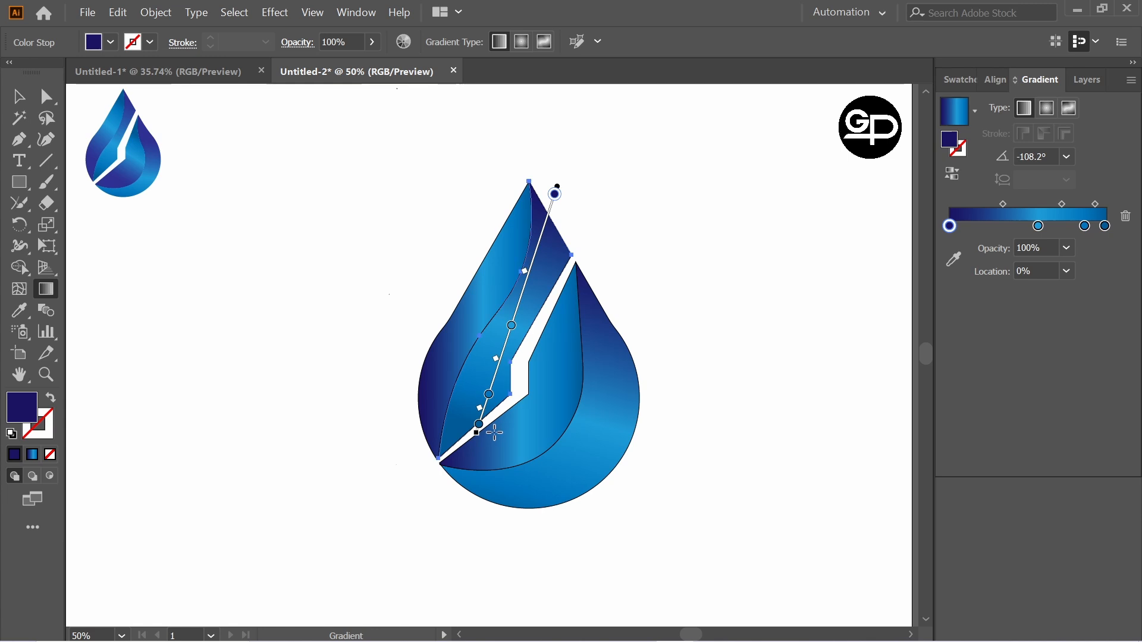
{"action": "left_click", "coordinate": [19, 96]}
{"action": "left_click", "coordinate": [380, 241]}
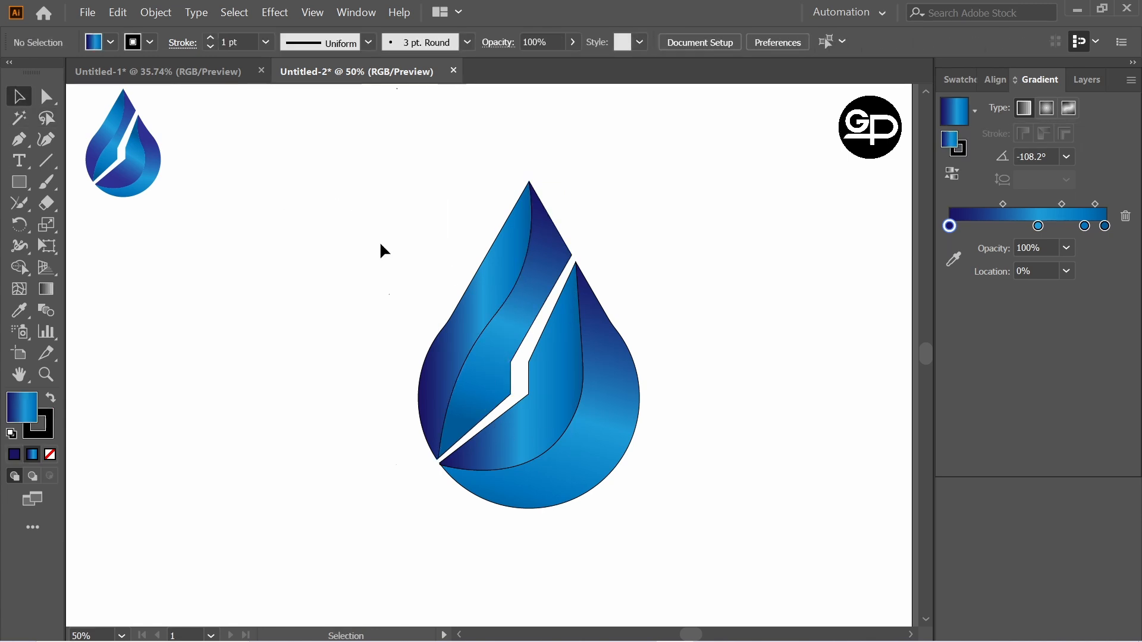
- Remove the black outline stroke from all the drop's regions
{"action": "left_click_drag", "start_coordinate": [344, 165], "coordinate": [711, 516]}
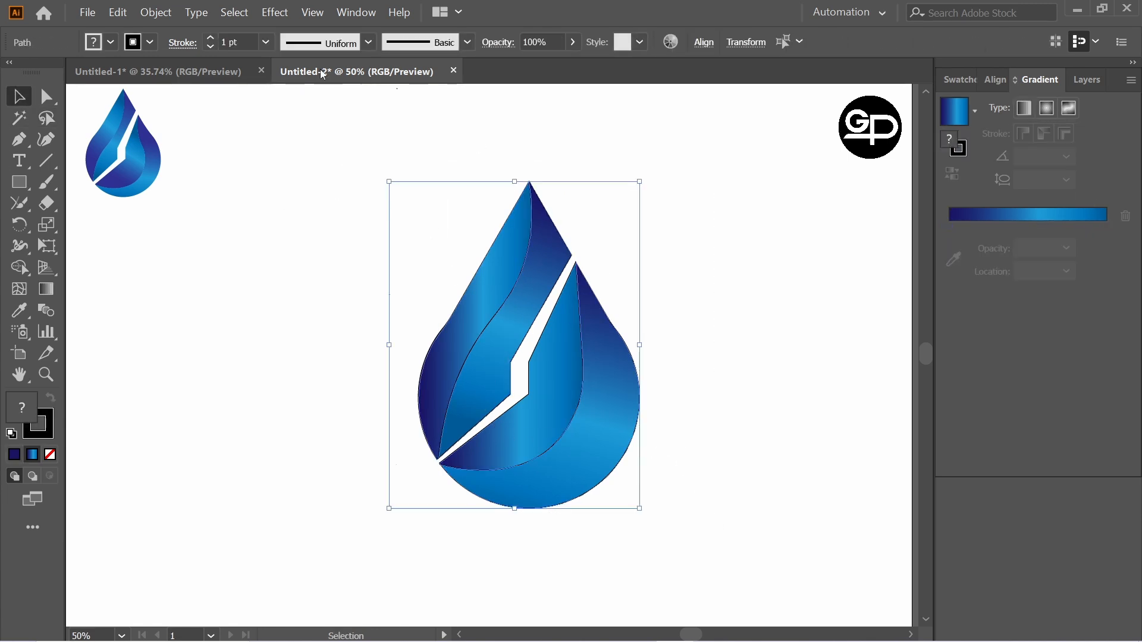
{"action": "left_click", "coordinate": [111, 42]}
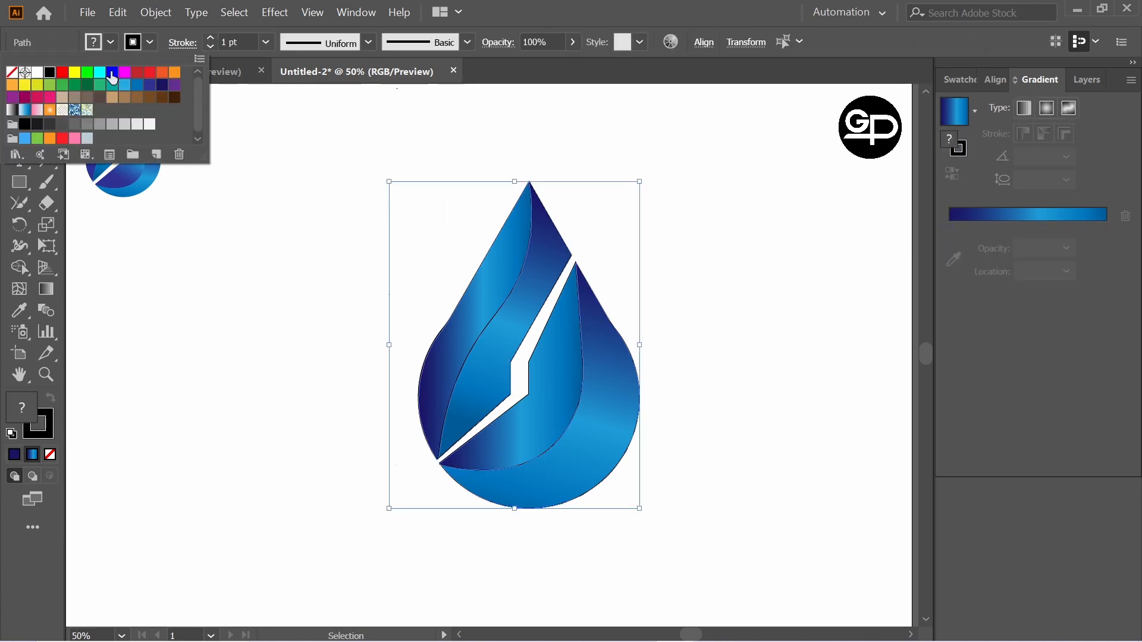
{"action": "left_click", "coordinate": [13, 73]}
{"action": "left_click", "coordinate": [281, 257]}
{"action": "left_click", "coordinate": [722, 316]}
- Group all the regions of the large drop into one object
{"action": "mouse_move", "coordinate": [379, 176]}
{"action": "left_mouse_down"}
{"action": "mouse_move", "coordinate": [616, 367]}
{"action": "mouse_move", "coordinate": [706, 517]}
{"action": "left_mouse_up"}
{"action": "key", "text": "ctrl+g"}
{"action": "left_click", "coordinate": [706, 516]}
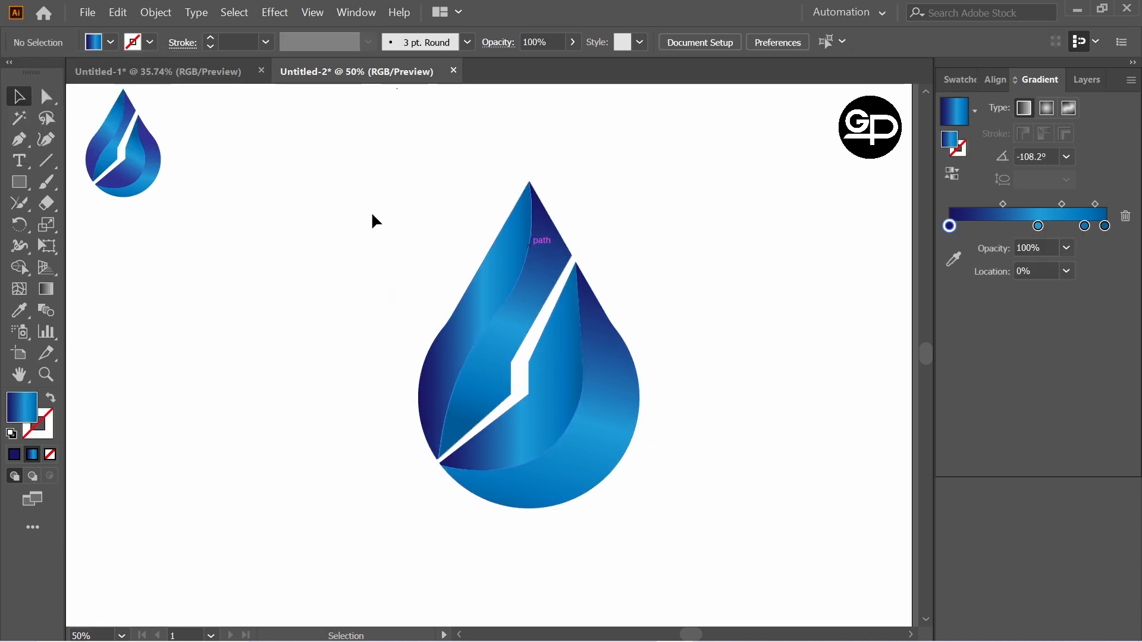
- Enlarge the grouped drop proportionally from its centre and shift it slightly up and to the left on the artboard
{"action": "left_click", "coordinate": [552, 381]}
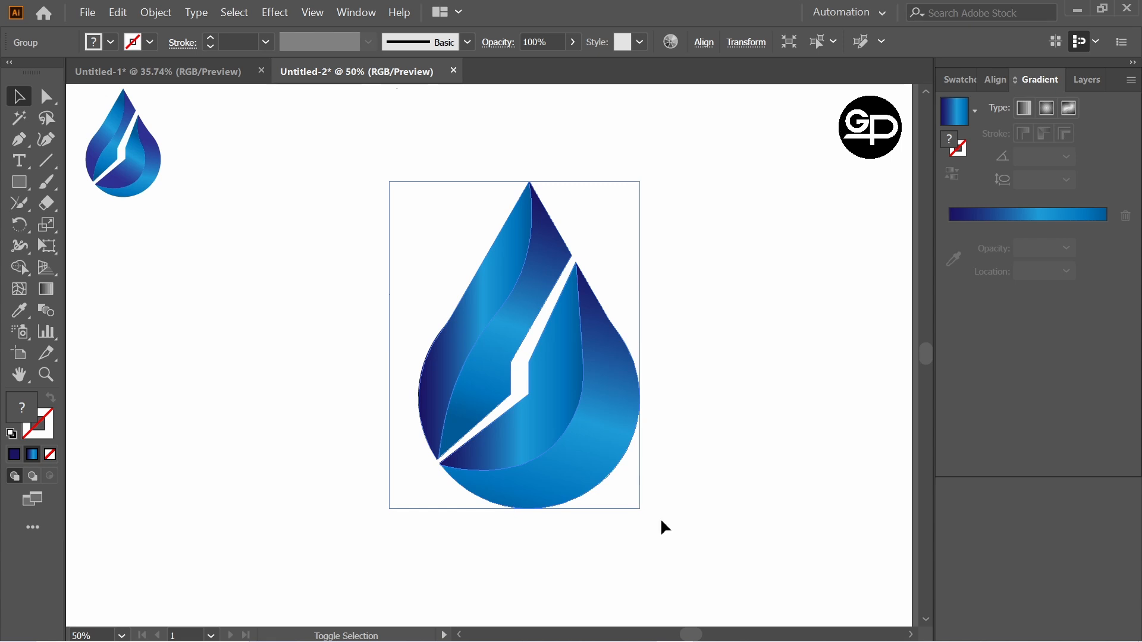
{"action": "left_click_drag", "start_coordinate": [639, 511], "coordinate": [672, 552]}
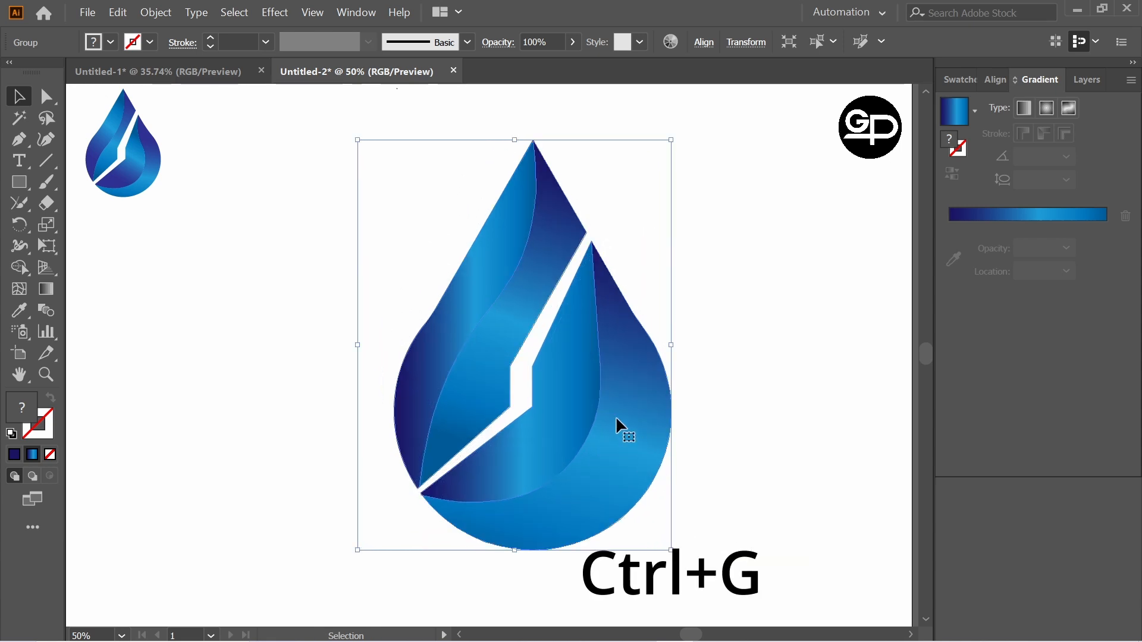
{"action": "left_click_drag", "start_coordinate": [614, 423], "coordinate": [581, 403]}
{"action": "left_click", "coordinate": [756, 344]}
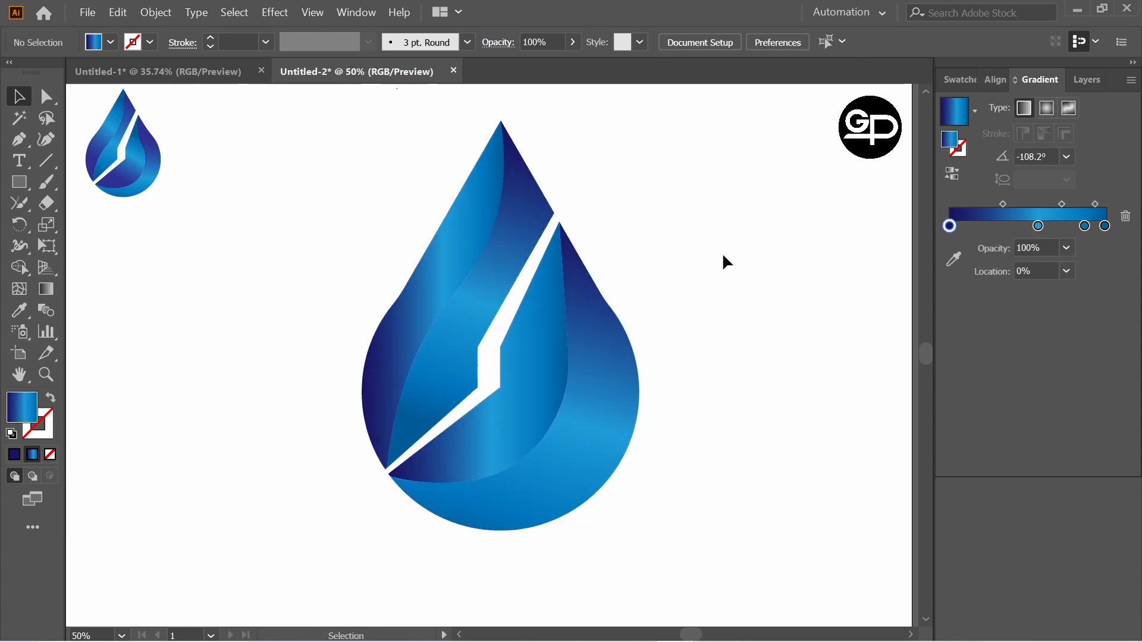